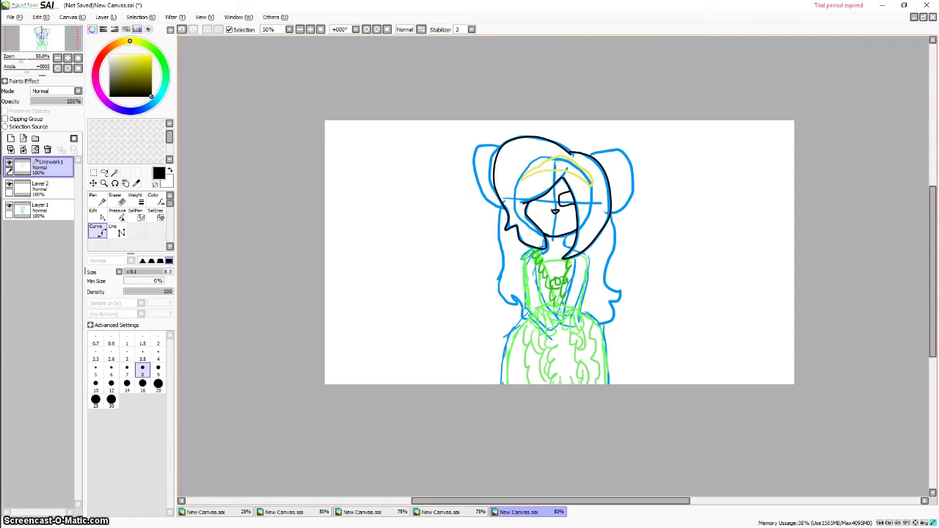
Undo the latest linework strokes of the open eye and the nose
scroll(556, 212, up, 2)
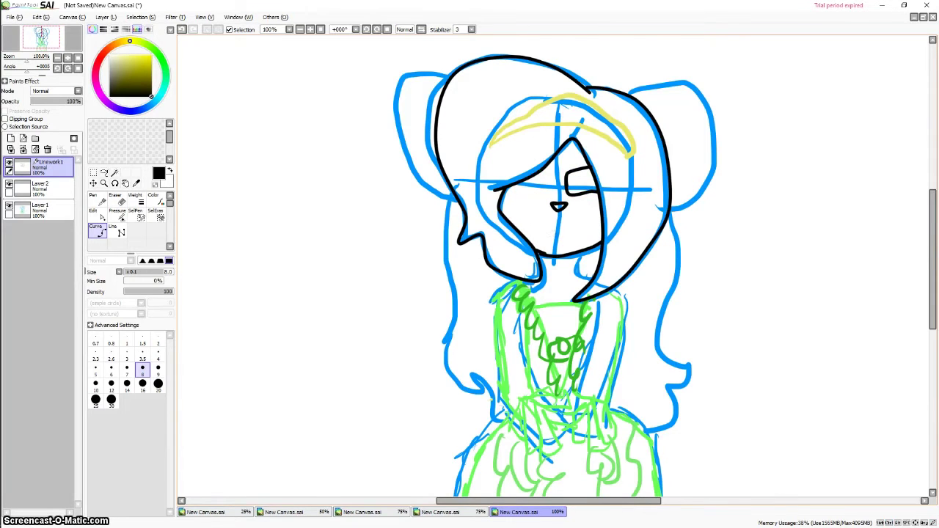
key(ctrl+z)
key(ctrl+z)
key(ctrl+z)
key(ctrl+z)
key(ctrl+z)
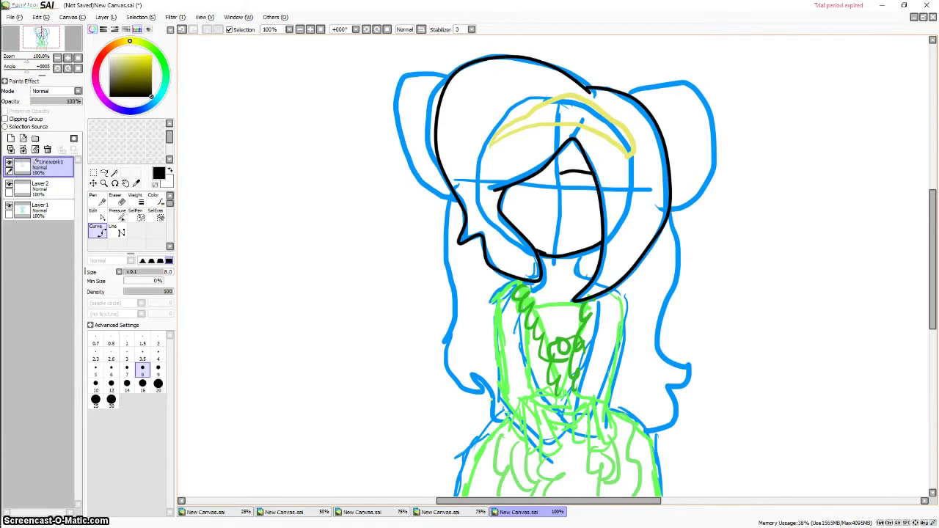
Ink the open eye on the Linework1 layer with a thick upper lid, a tall iris and a lower lid line
scroll(585, 175, up, 3)
mouse_move(507, 182)
mouse_down()
mouse_move(617, 182)
mouse_move(627, 224)
mouse_up()
click(563, 186)
click(540, 189)
click(537, 237)
click(547, 276)
double_click(593, 264)
drag(564, 186, 583, 189)
drag(545, 276, 549, 276)
drag(580, 187, 581, 257)
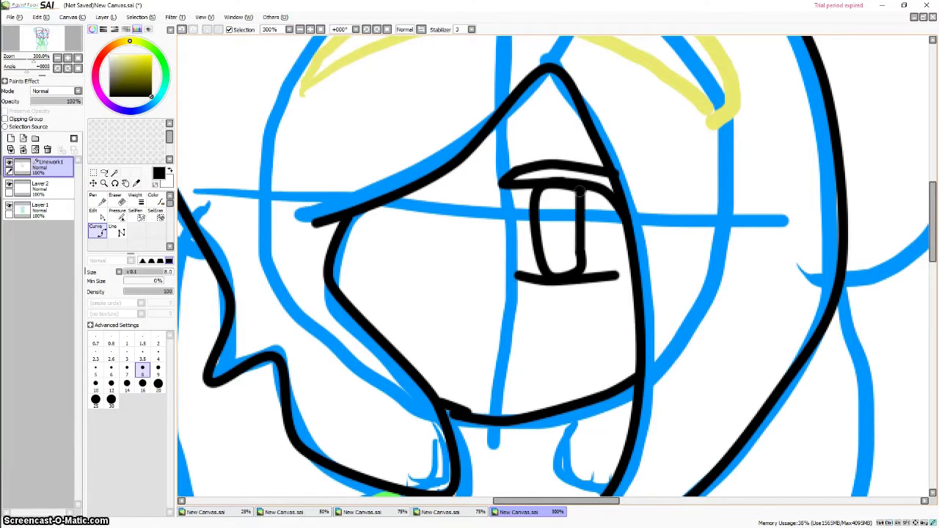
Ink the small nose, the smiling mouth and the half-closed eye on the other side of the face
mouse_move(473, 288)
mouse_down()
mouse_move(501, 291)
mouse_move(475, 290)
mouse_up()
drag(474, 377, 558, 365)
mouse_move(445, 270)
mouse_down()
mouse_move(449, 228)
mouse_move(334, 238)
mouse_move(359, 257)
mouse_move(323, 257)
mouse_up()
scroll(521, 187, down, 4)
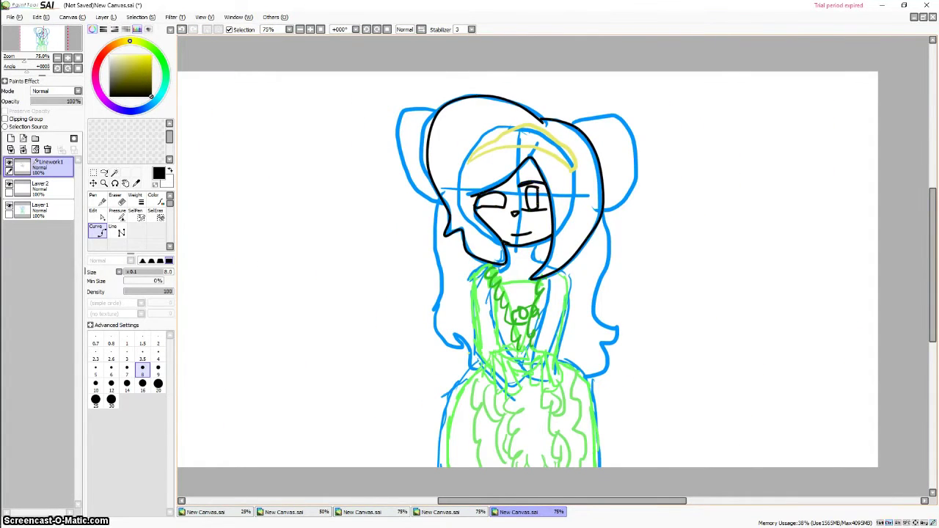
Reshape the iris of the open eye into a rounded oval
scroll(540, 195, down, 1)
scroll(539, 194, up, 7)
drag(508, 299, 490, 260)
drag(532, 288, 530, 262)
drag(532, 212, 540, 213)
scroll(532, 248, down, 5)
scroll(532, 249, down, 1)
drag(933, 250, 933, 264)
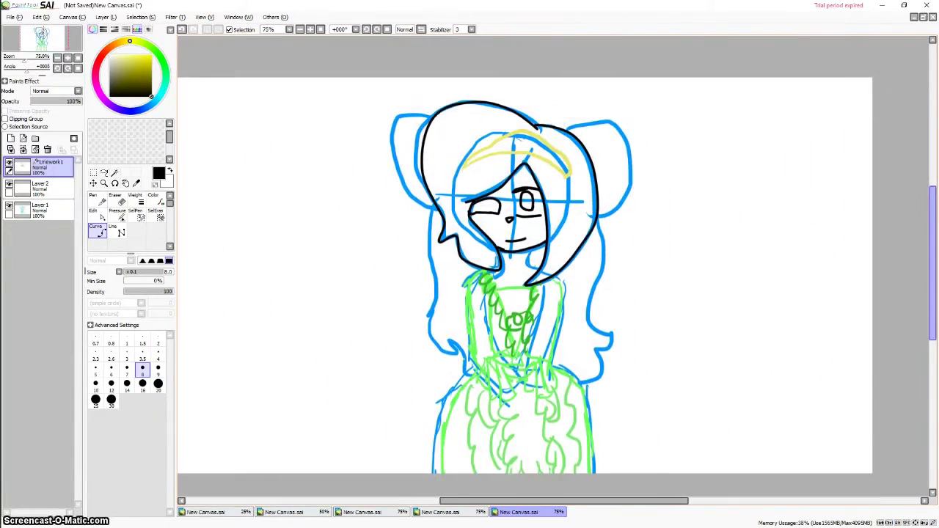
Ink the outlines of both ears over the blue sketch, redoing the misplaced point on the right ear
click(569, 131)
click(606, 118)
click(633, 157)
key(ctrl+z)
double_click(598, 216)
click(409, 118)
double_click(438, 203)
drag(406, 123, 402, 127)
Ink both arms and the V-shaped front of the bodice, redoing its right edge
click(466, 285)
click(481, 371)
click(489, 273)
click(543, 300)
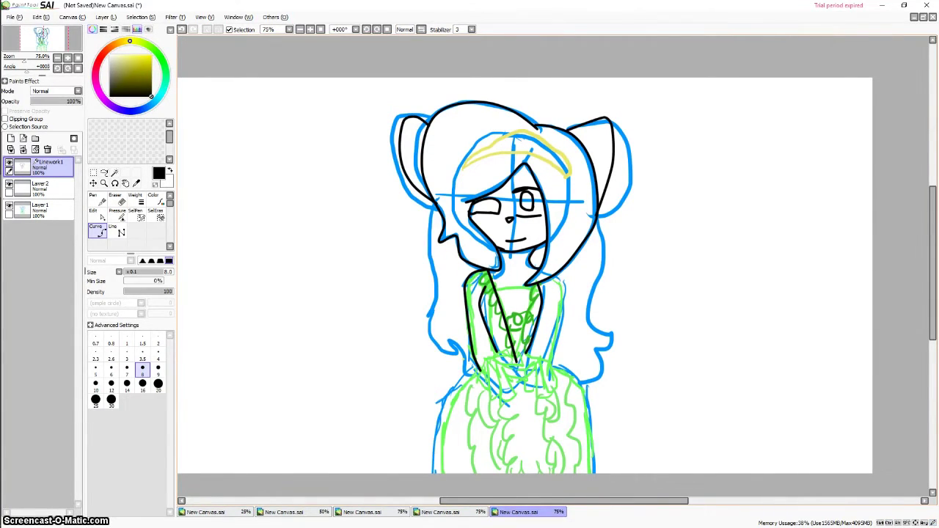
mouse_move(542, 302)
mouse_down()
mouse_move(519, 311)
mouse_move(533, 308)
mouse_up()
key(ctrl+z)
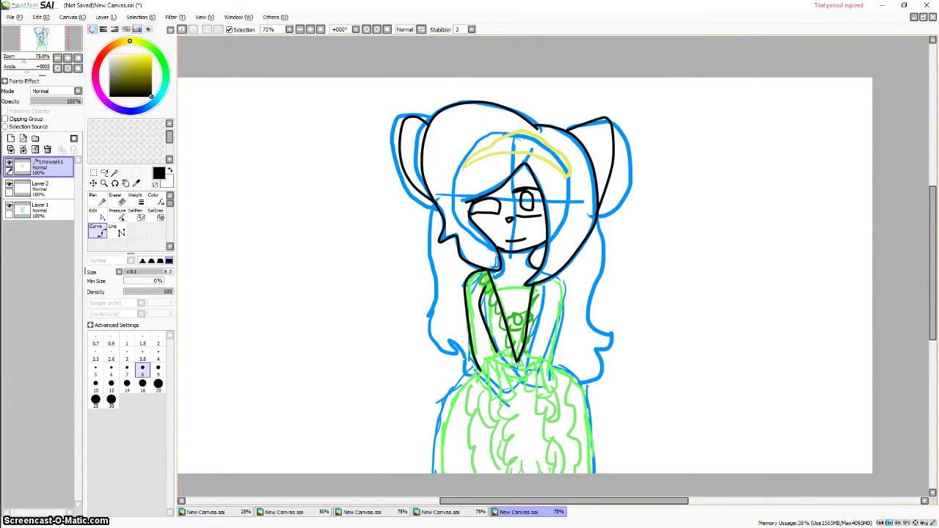
double_click(550, 360)
Ink the outer edge and first hanging fold of the left sleeve cuff, starting from the wrist
scroll(519, 361, down, 1)
scroll(515, 361, up, 4)
click(440, 352)
click(428, 402)
double_click(443, 431)
click(443, 354)
click(448, 457)
click(482, 449)
double_click(444, 356)
Ink the upper folds of the left cuff, running from the wrist across to the bodice tip
click(443, 356)
click(464, 348)
double_click(515, 352)
click(497, 334)
click(504, 345)
double_click(444, 356)
click(444, 357)
click(517, 353)
click(524, 372)
double_click(445, 359)
Add two more rounded folds fanning down and across from the left cuff's wrist point
click(445, 358)
click(487, 469)
click(517, 446)
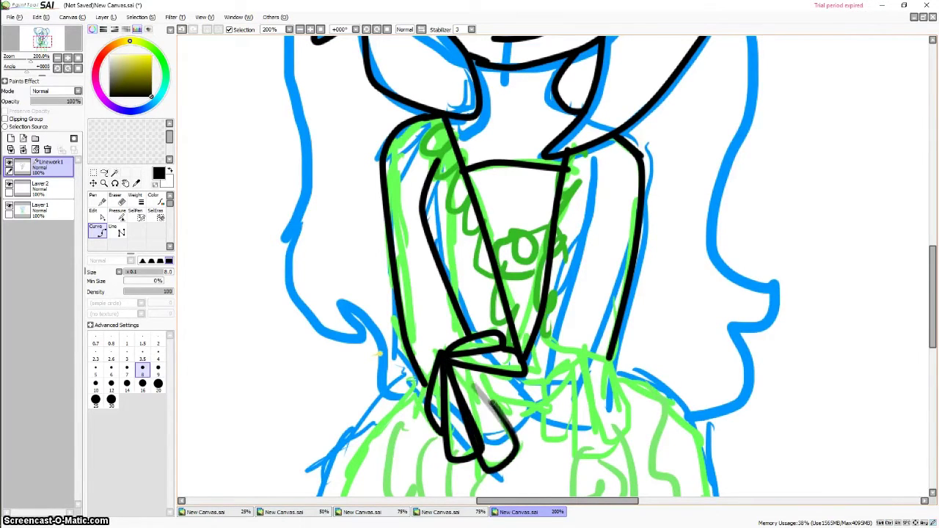
double_click(445, 359)
click(445, 359)
click(539, 408)
click(545, 374)
double_click(512, 374)
Fill the gap in the left cuff's fan with a final short rounded fold
click(518, 401)
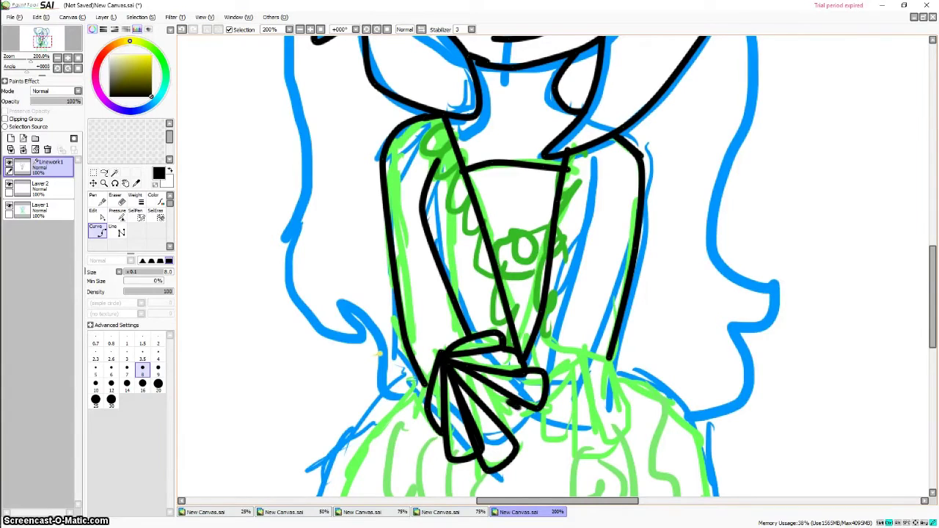
double_click(484, 408)
click(541, 409)
click(549, 425)
click(531, 450)
double_click(512, 449)
Ink the fan-shaped folds of the right sleeve cuff, redoing the misplaced fold line
mouse_move(565, 342)
mouse_down()
mouse_move(609, 436)
mouse_move(580, 342)
mouse_move(524, 371)
mouse_move(570, 335)
mouse_move(539, 359)
mouse_up()
double_click(545, 371)
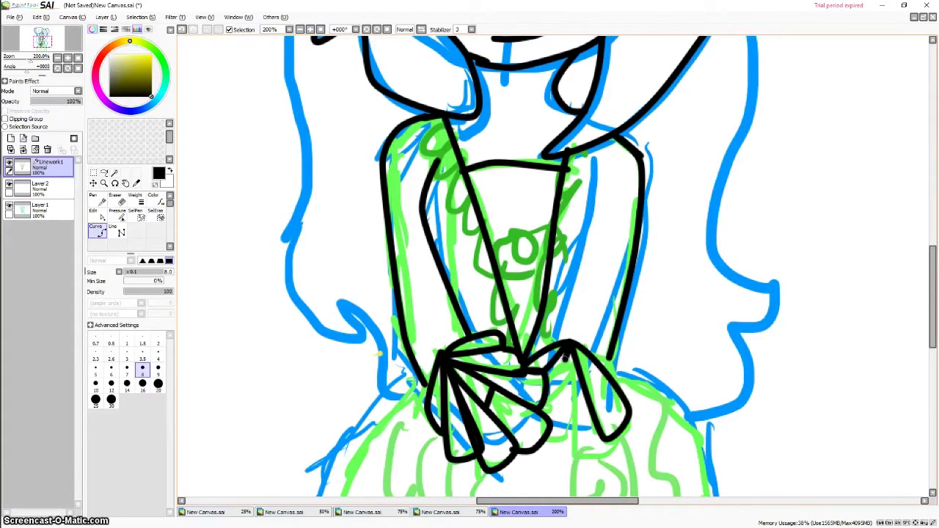
scroll(565, 359, up, 1)
scroll(565, 359, down, 2)
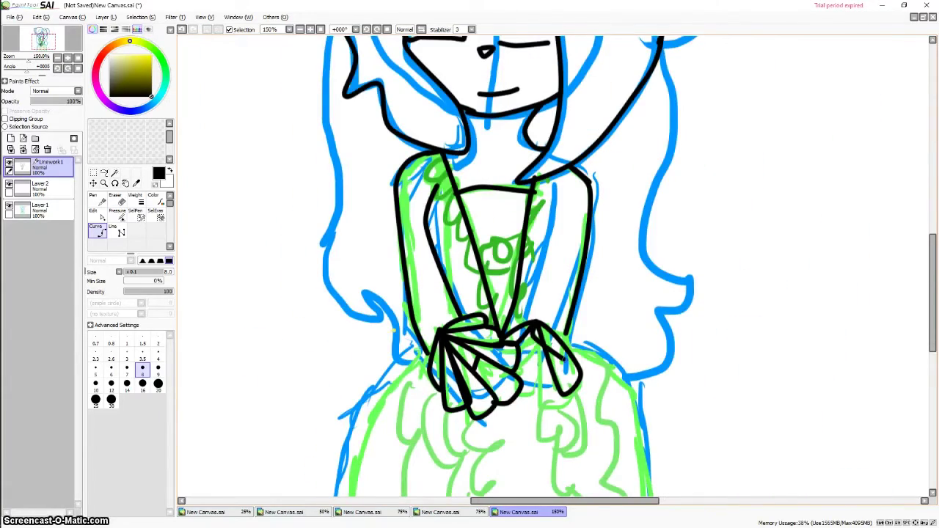
scroll(565, 360, down, 1)
scroll(564, 359, up, 2)
key(ctrl+z)
key(minus)
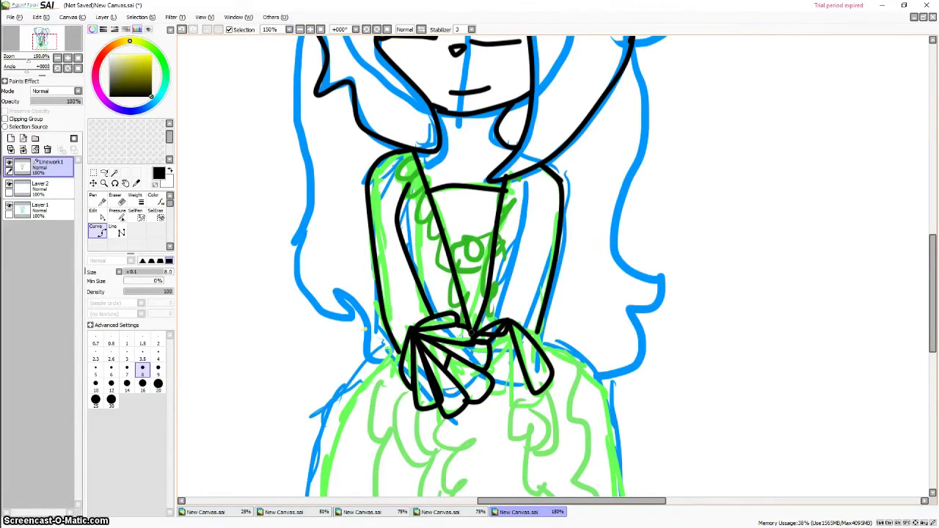
click(516, 398)
double_click(538, 392)
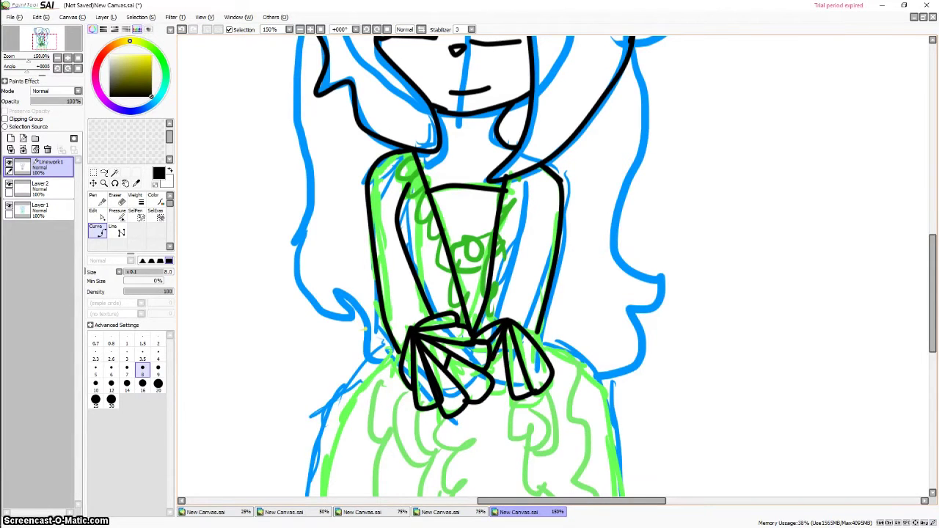
mouse_move(507, 340)
mouse_down()
mouse_move(499, 402)
mouse_move(504, 395)
mouse_up()
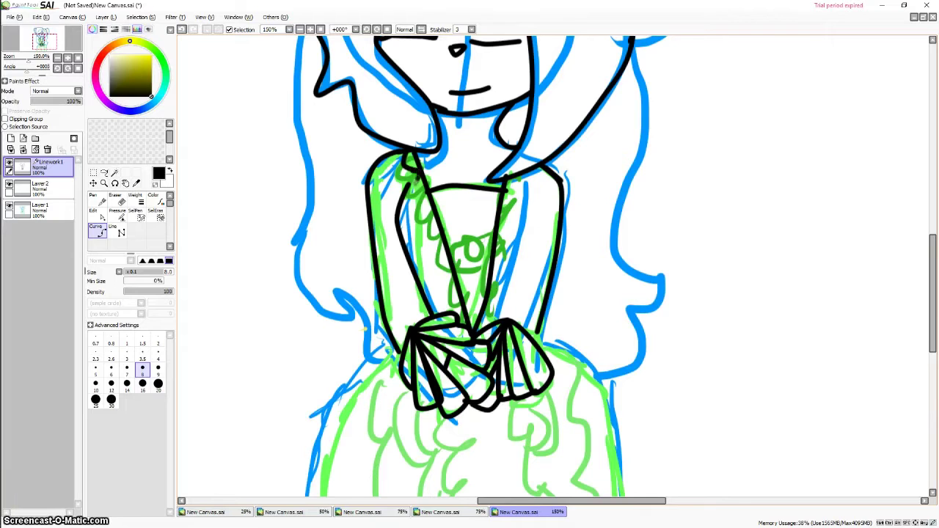
Ink zigzag ruffles down both edges of the V-shaped bodice
drag(415, 189, 440, 239)
click(447, 256)
click(442, 266)
click(454, 271)
drag(514, 185, 506, 220)
mouse_move(502, 272)
mouse_down()
mouse_move(489, 292)
mouse_move(486, 314)
mouse_up()
key(ctrl+z)
Ink both outer curves of the skirt from the waist down to the canvas edge
scroll(612, 286, down, 3)
mouse_move(394, 224)
mouse_down()
mouse_move(323, 334)
mouse_move(312, 440)
mouse_up()
mouse_move(536, 224)
mouse_down()
mouse_move(617, 326)
mouse_move(615, 440)
mouse_up()
Ink two inner braided trim strips of crossing wavy lines running down the skirt from the cuffs
mouse_move(505, 284)
mouse_down()
mouse_move(523, 318)
mouse_move(519, 383)
mouse_move(532, 381)
mouse_move(517, 385)
mouse_move(536, 439)
mouse_up()
mouse_move(530, 277)
mouse_down()
mouse_move(549, 363)
mouse_move(536, 398)
mouse_move(544, 444)
mouse_up()
mouse_move(433, 290)
mouse_down()
mouse_move(433, 362)
mouse_move(557, 371)
mouse_move(530, 374)
mouse_move(551, 402)
mouse_up()
drag(438, 371, 434, 443)
mouse_move(449, 297)
mouse_down()
mouse_move(443, 396)
mouse_move(441, 386)
mouse_up()
click(453, 405)
click(440, 425)
double_click(450, 443)
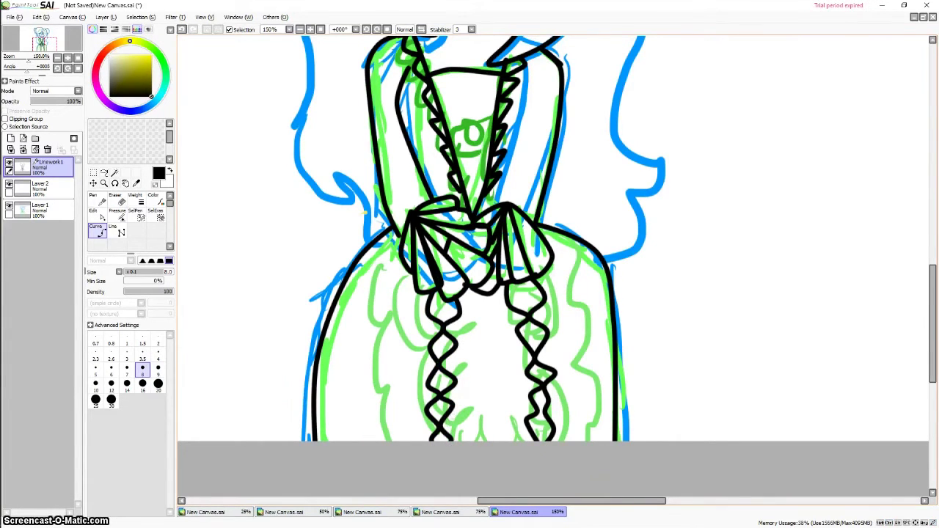
Ink the outer braided trim strip down the right side of the skirt with two crossing wavy lines
drag(561, 253, 564, 391)
click(566, 391)
click(575, 408)
click(569, 427)
double_click(579, 443)
mouse_move(568, 244)
mouse_down()
mouse_move(574, 358)
mouse_move(586, 393)
mouse_move(577, 402)
mouse_move(562, 378)
mouse_up()
click(571, 402)
click(585, 414)
Draw the first wavy line of the outer trim on the skirt's left side and adjust its bends
mouse_move(364, 251)
mouse_down()
mouse_move(396, 371)
mouse_move(402, 445)
mouse_up()
double_click(403, 445)
drag(396, 336, 382, 338)
drag(389, 306, 382, 312)
mouse_move(404, 367)
mouse_down()
mouse_move(390, 369)
mouse_move(394, 356)
mouse_up()
drag(382, 314, 389, 324)
drag(379, 276, 379, 303)
Draw the second wavy line crossing the first to complete the left outer trim strip
click(387, 233)
click(389, 284)
click(407, 301)
click(392, 323)
click(408, 341)
click(396, 354)
click(411, 382)
click(402, 400)
click(415, 408)
click(406, 419)
click(416, 430)
Check the 18th century ball gown reference in the browser and draw a beaded choker around the neck
click(16, 163)
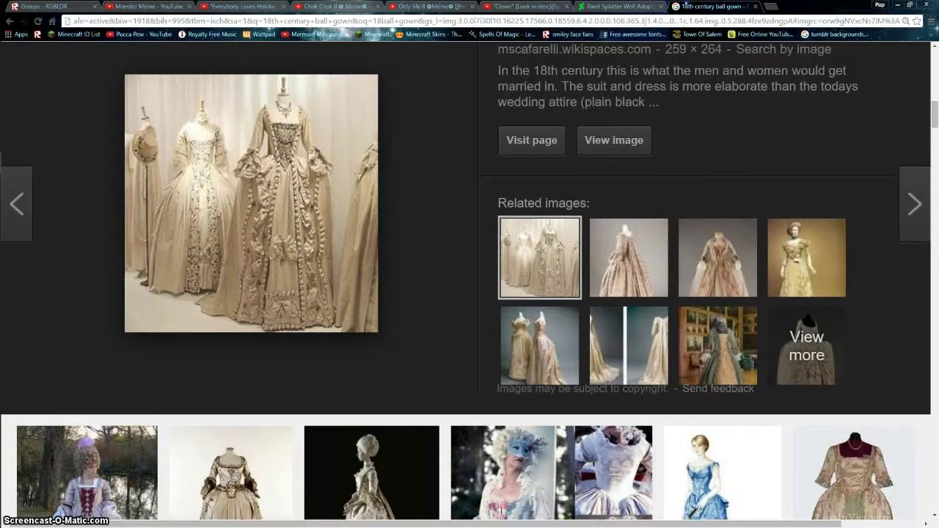
click(16, 186)
drag(933, 323, 933, 272)
click(435, 228)
click(456, 241)
double_click(503, 218)
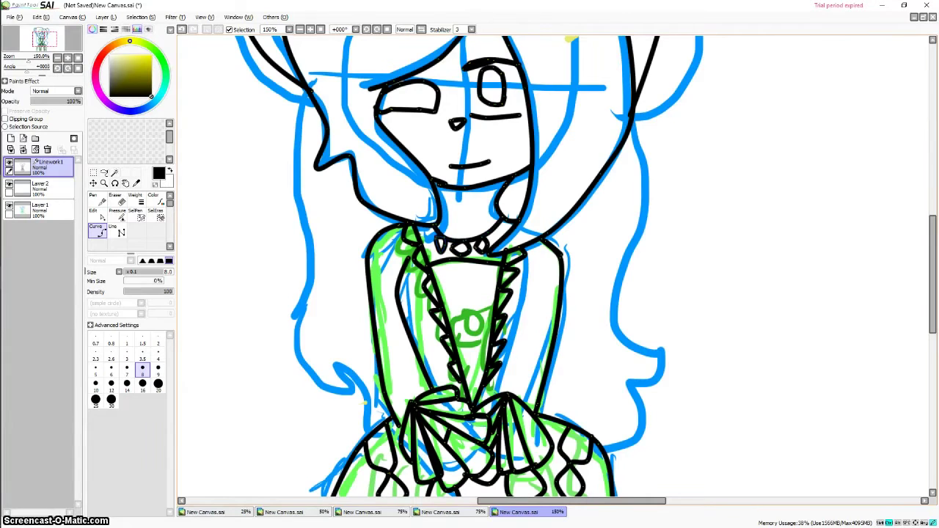
Ink the long wavy hair hanging down both sides of the body over the blue sketch
scroll(440, 245, down, 2)
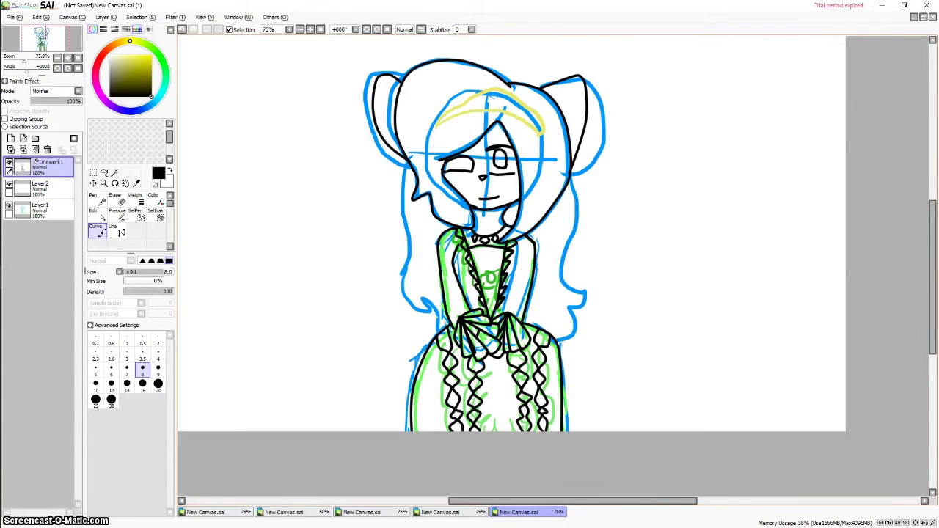
mouse_move(403, 202)
mouse_down()
mouse_move(406, 302)
mouse_move(433, 315)
mouse_up()
drag(581, 178, 565, 263)
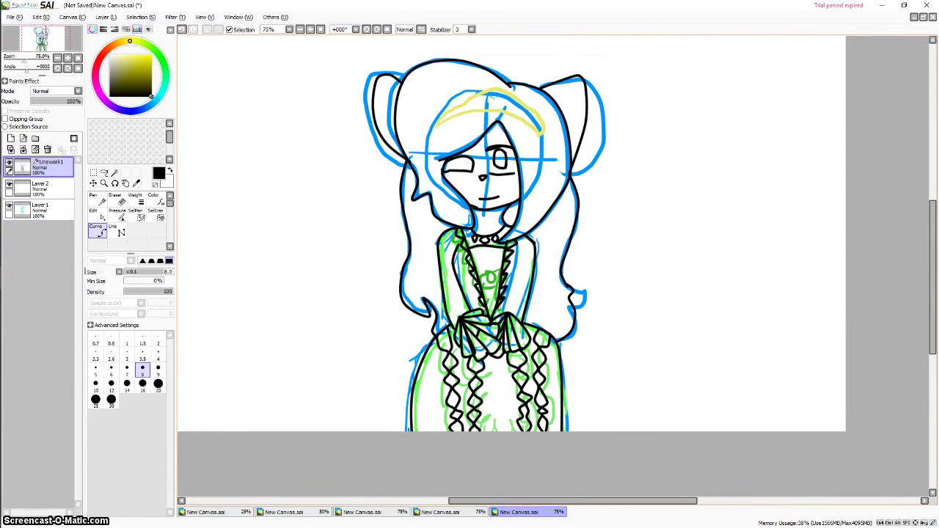
Redraw the open eye's upper and lower lids with lashes, and ink the pointed tiara outline above the fringe
scroll(488, 155, up, 4)
key(e)
mouse_move(532, 246)
mouse_down()
mouse_move(539, 180)
mouse_move(518, 129)
mouse_move(564, 129)
mouse_up()
click(100, 199)
click(98, 231)
click(493, 167)
click(543, 155)
double_click(603, 170)
mouse_move(544, 159)
mouse_down()
mouse_move(522, 235)
mouse_move(562, 213)
mouse_move(547, 157)
mouse_up()
drag(515, 255, 593, 252)
mouse_move(564, 152)
mouse_down()
mouse_move(590, 138)
mouse_move(624, 142)
mouse_up()
Ink a round gem in the centre of the tiara and hide the sketch on Layer1
scroll(616, 150, down, 5)
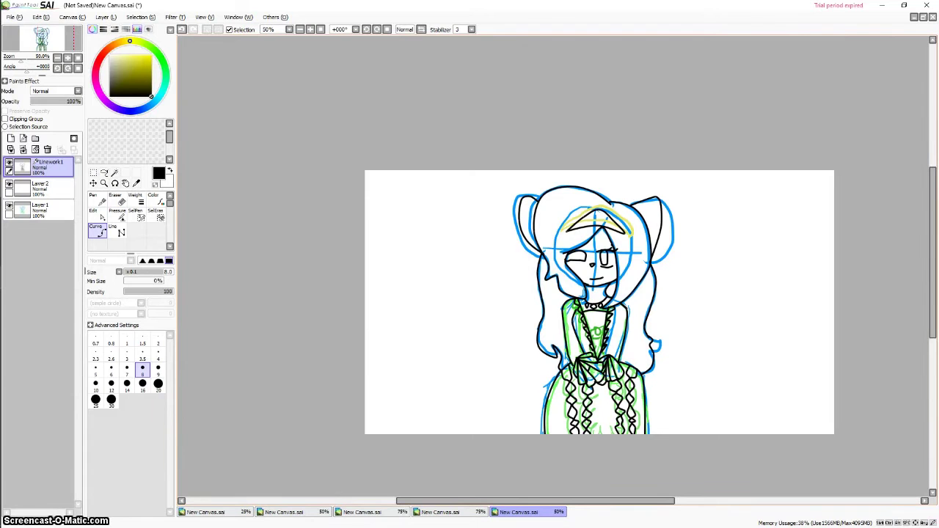
scroll(599, 220, up, 7)
mouse_move(625, 163)
mouse_down()
mouse_move(566, 189)
mouse_move(646, 253)
mouse_move(624, 157)
mouse_move(608, 261)
mouse_up()
drag(576, 209, 640, 205)
scroll(631, 205, down, 6)
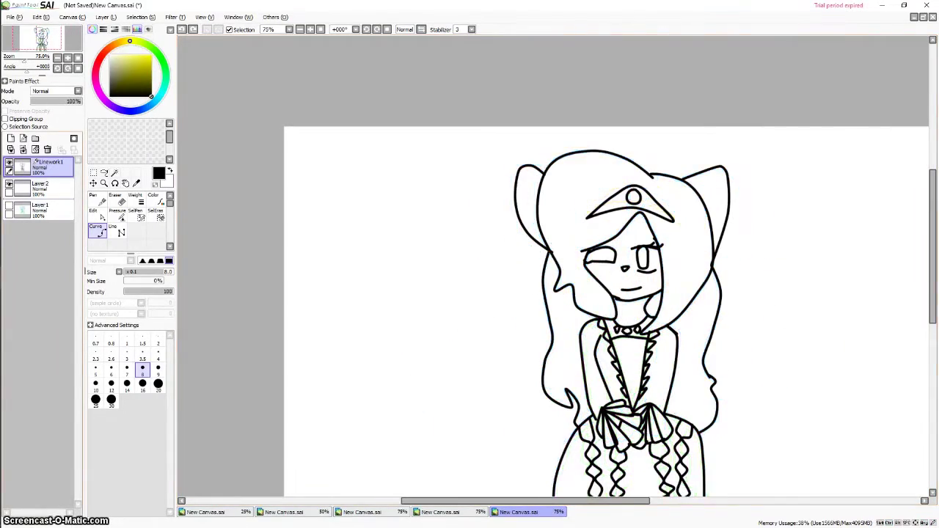
Check the character's hair colour in the reference video in the browser and choose a cyan-blue hue for the hair
drag(933, 249, 932, 273)
drag(526, 501, 557, 501)
click(114, 173)
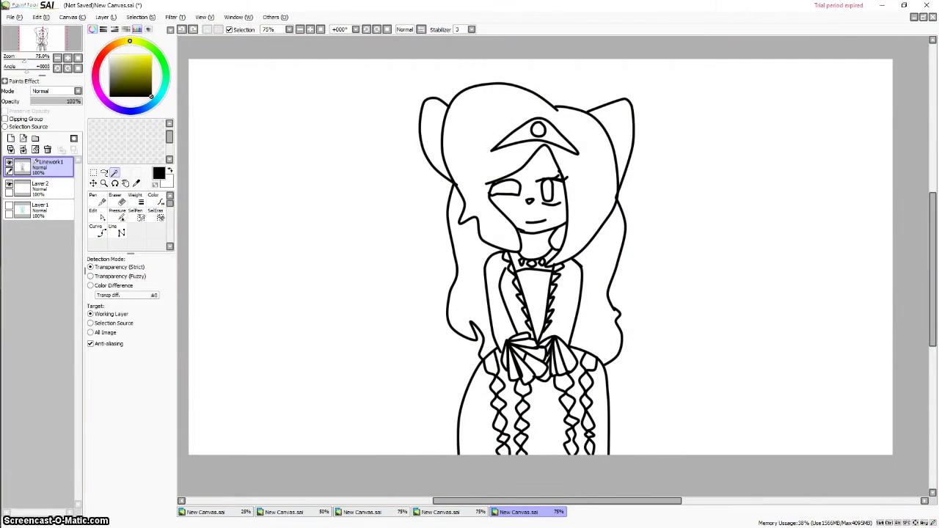
click(16, 163)
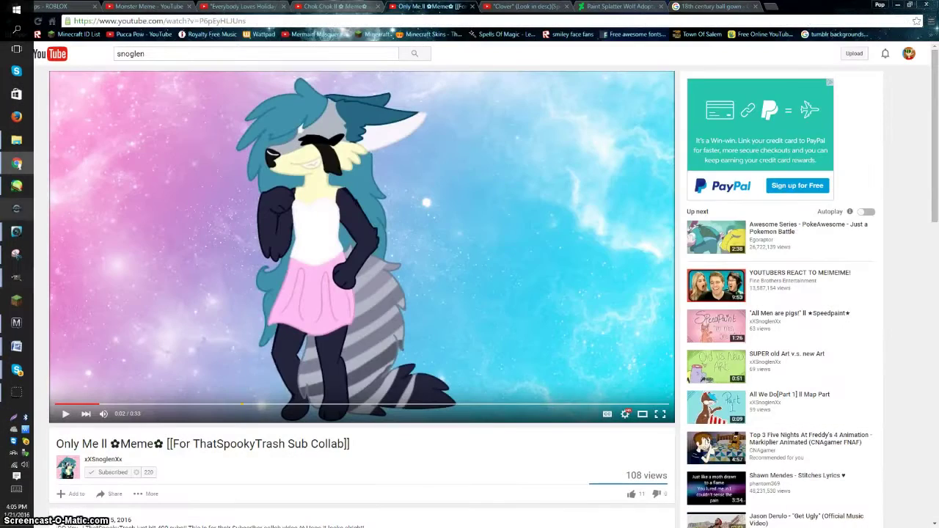
click(16, 277)
click(156, 100)
click(110, 81)
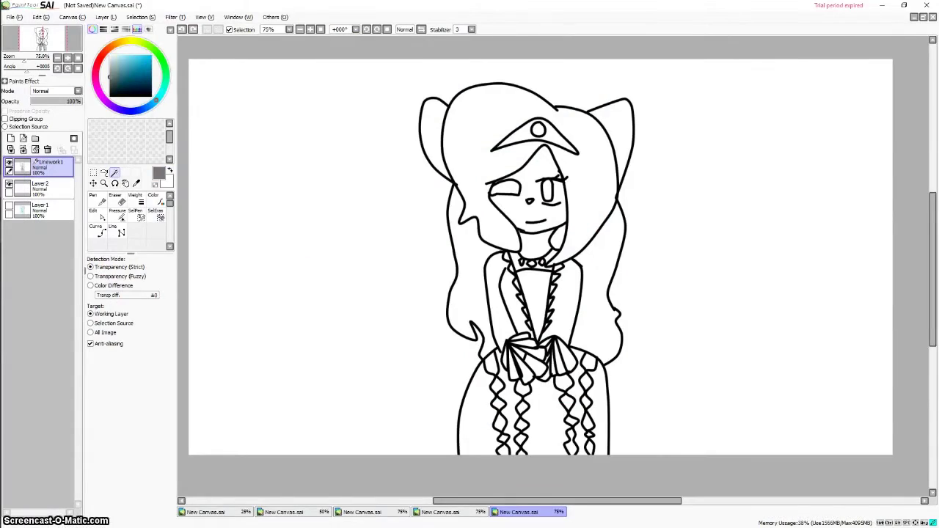
Select the top hair and both hanging side sections from the linework with the Magic Wand and make Layer2 active
click(473, 132)
click(466, 287)
click(603, 283)
click(56, 188)
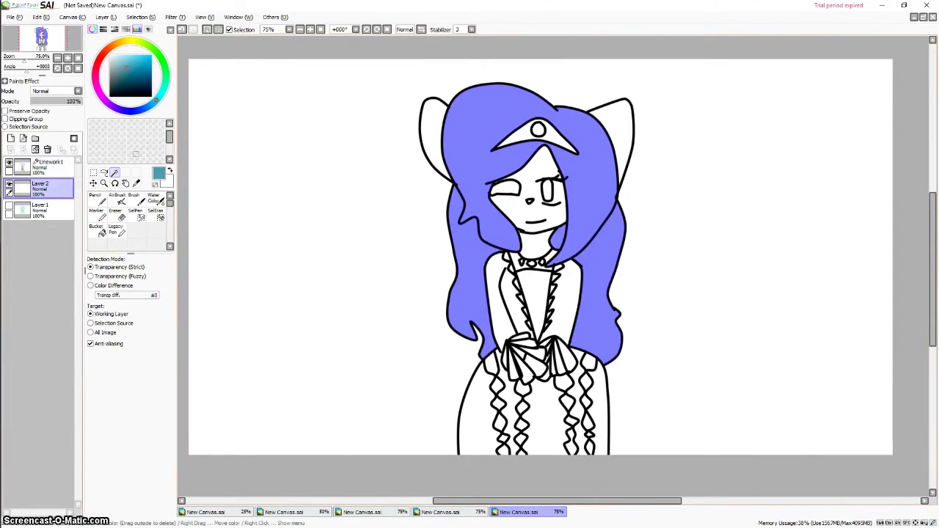
Fill the whole selected hair area with flat teal using a size 500 Pencil
click(97, 199)
click(127, 448)
mouse_move(419, 94)
mouse_down()
mouse_move(405, 188)
mouse_move(555, 243)
mouse_up()
Paint dark teal shadows with a size 14 Pencil on the back hair and along the dress, and soften them with Blur
click(127, 386)
click(131, 77)
drag(614, 214, 577, 256)
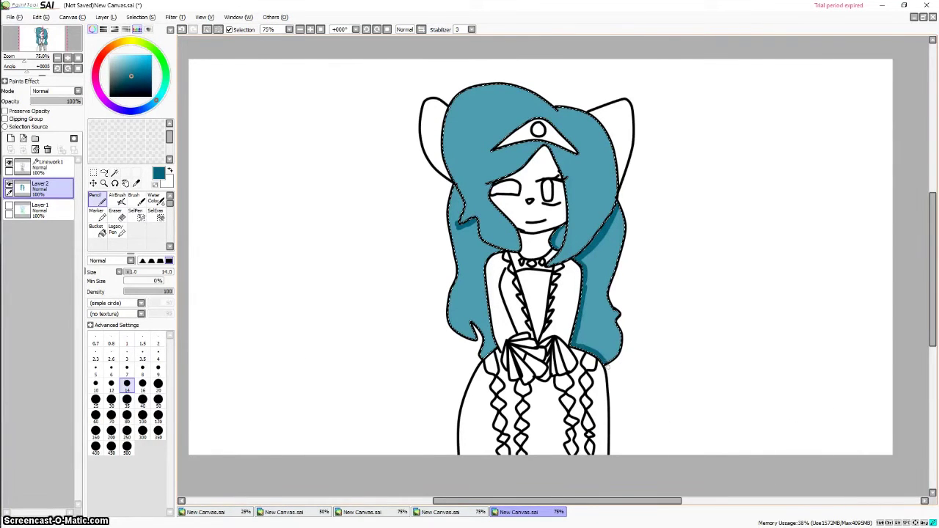
scroll(129, 220, down, 2)
click(154, 244)
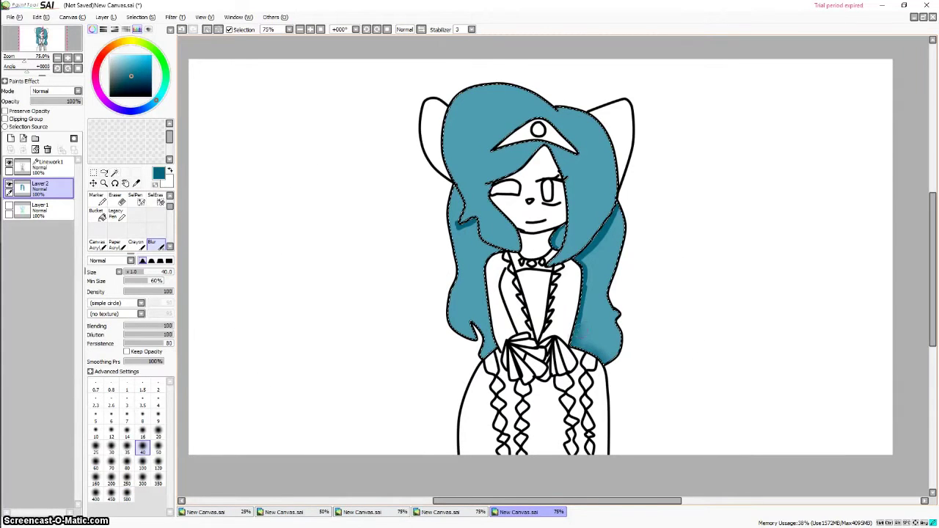
Paint a zigzag light-blue highlight band across the top hair with a size 35 Pencil
click(125, 57)
scroll(118, 212, up, 2)
click(97, 200)
click(127, 401)
drag(449, 126, 447, 149)
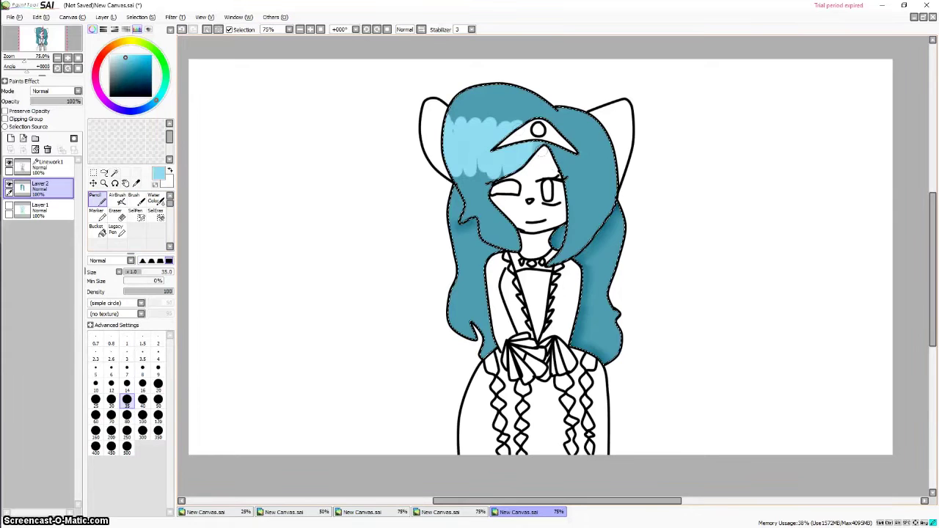
Blend the highlight band smoothly into the teal hair with a size 80 Blur brush
scroll(146, 220, down, 2)
click(156, 231)
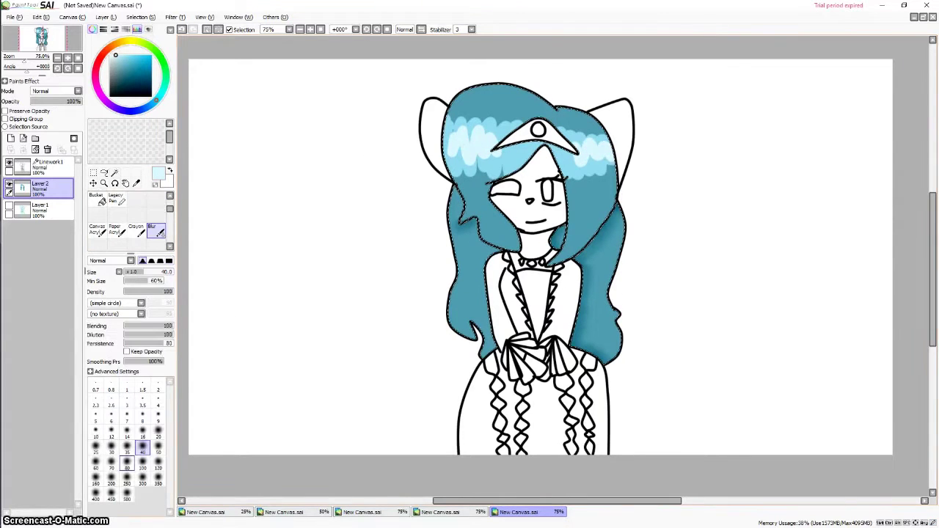
click(127, 464)
drag(453, 132, 469, 162)
Draw thin white shine lines along the hair strands with a size 7 Pencil and clear the selection
click(140, 16)
click(110, 55)
scroll(156, 231, up, 2)
click(98, 200)
click(127, 370)
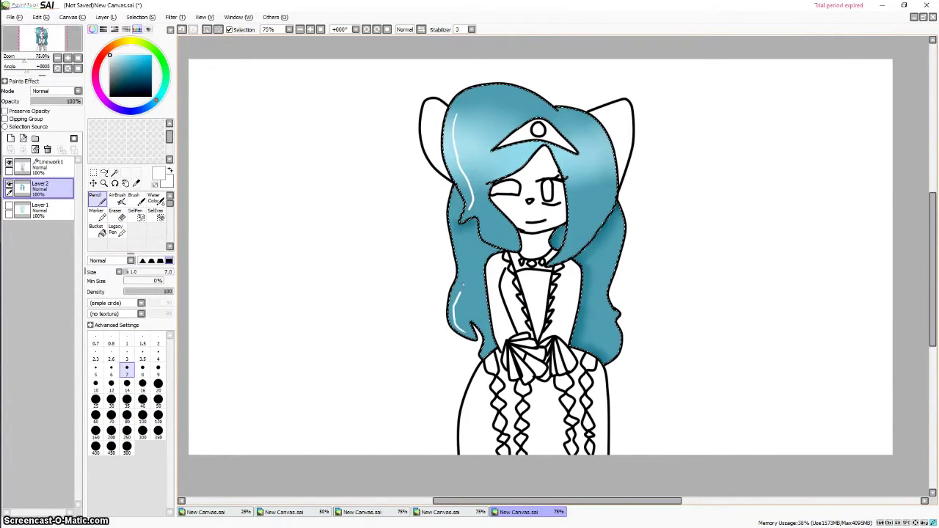
click(140, 17)
click(147, 27)
Select the face, neck, ears and hands from the linework with the Magic Wand for colouring on Layer2
click(48, 167)
click(115, 173)
click(542, 212)
click(537, 243)
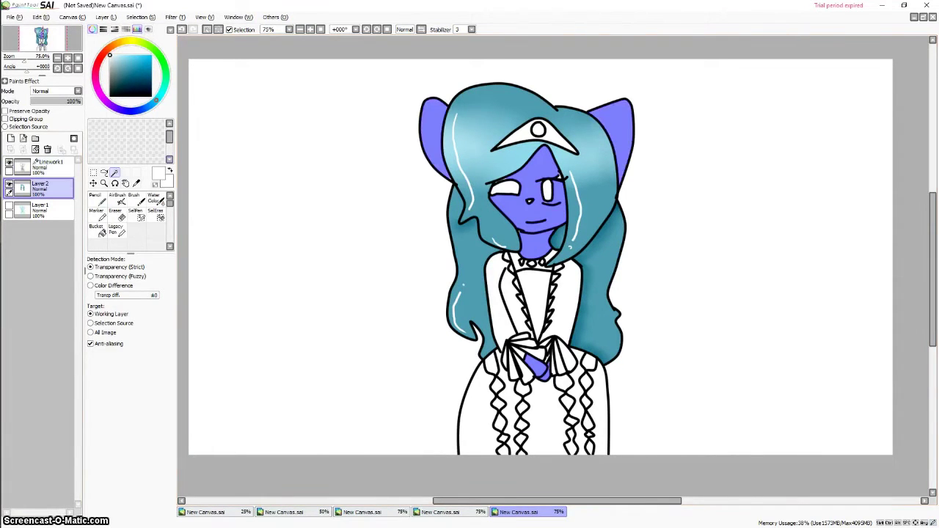
Browse the reference artist's YouTube videos in the browser and open the Talking Body meme
click(16, 163)
scroll(362, 294, down, 1)
click(101, 411)
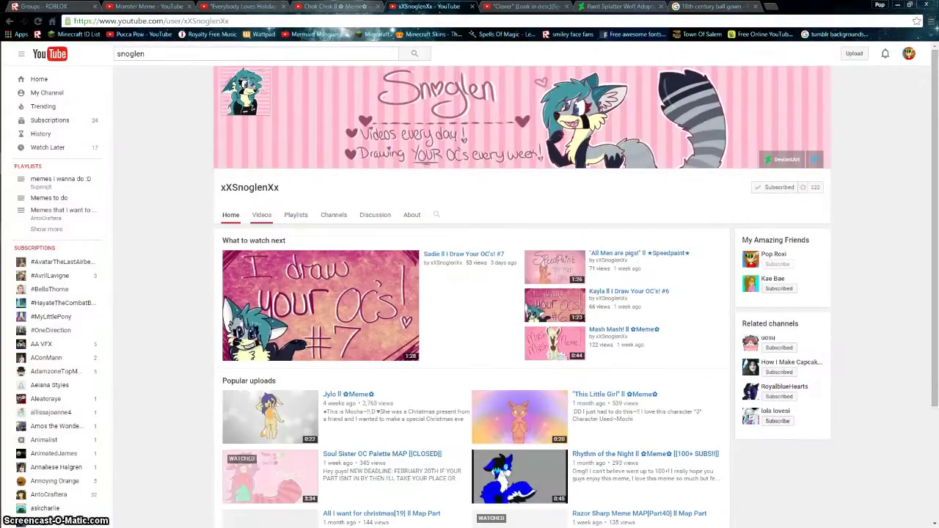
click(262, 216)
scroll(470, 293, down, 3)
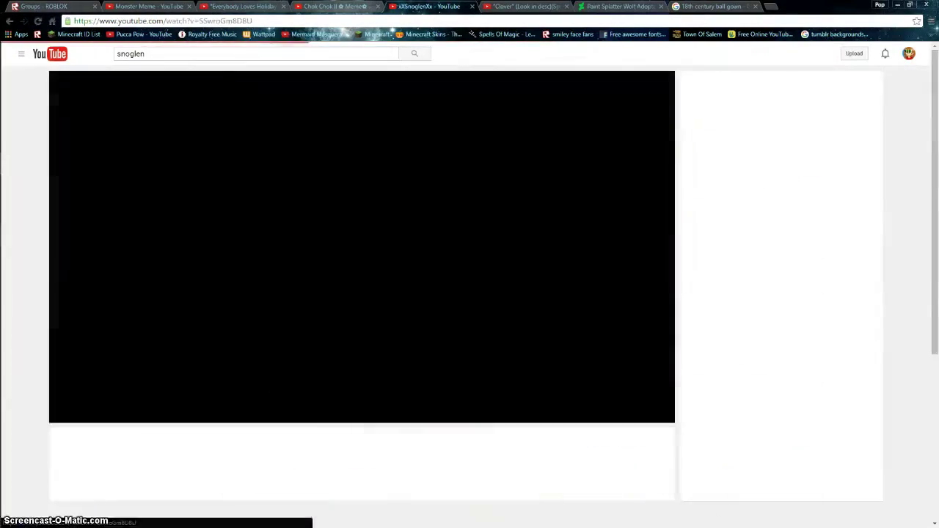
Compare with the reference video and fill both ears with dark teal using the Bucket
click(14, 274)
click(83, 246)
click(15, 163)
click(15, 278)
click(139, 75)
click(97, 231)
click(434, 137)
click(622, 136)
Check the face colour in the reference video and fill the face, neck and hands with light grey
click(15, 163)
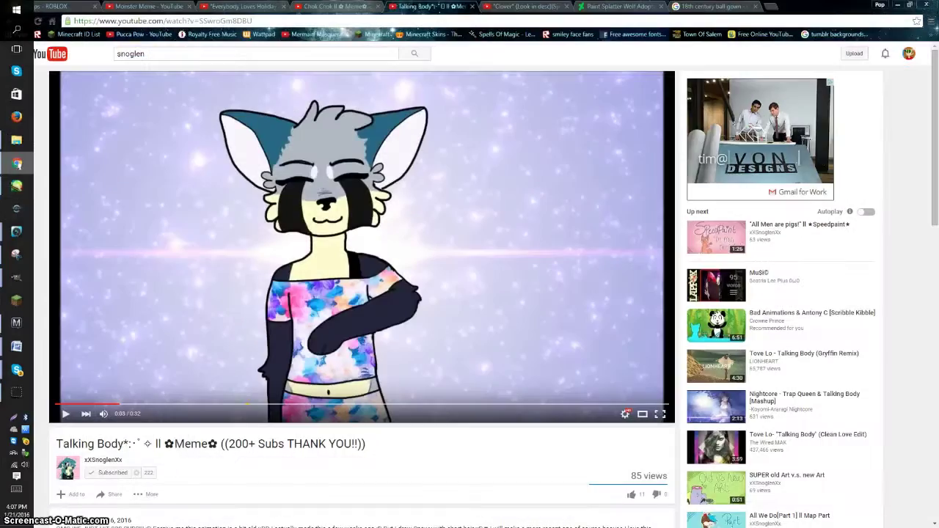
click(15, 278)
drag(110, 70, 110, 66)
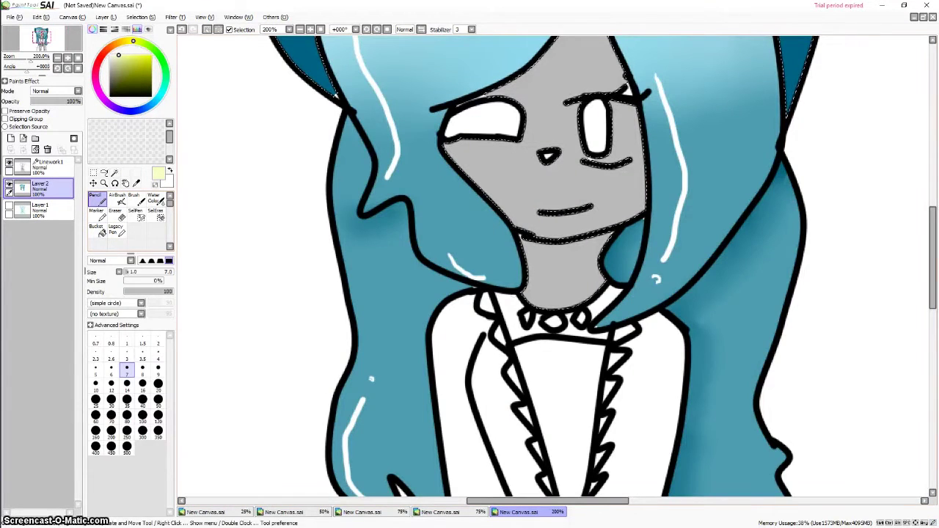
Draw a pale yellow dividing line across the face below the eyes and fill the lower face in the same colour
drag(450, 156, 497, 155)
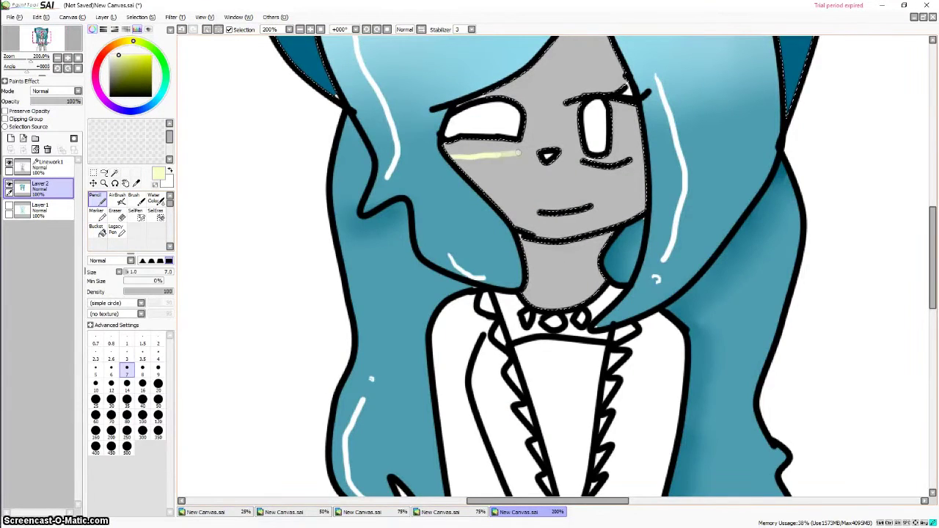
drag(572, 155, 585, 163)
scroll(449, 273, down, 3)
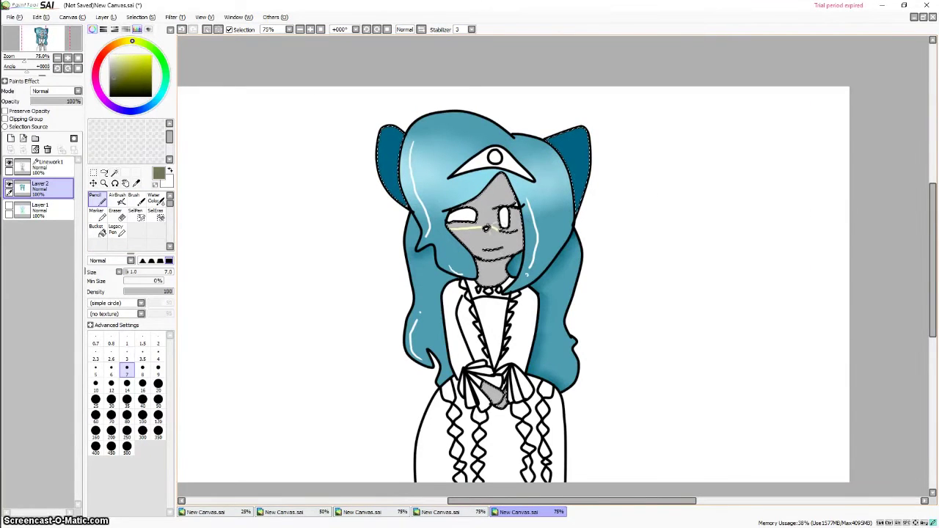
alt+click(485, 228)
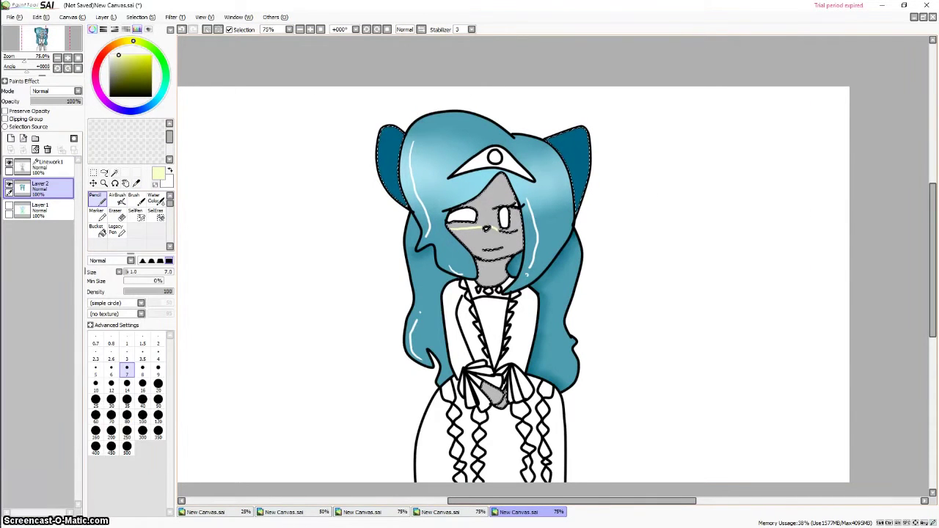
click(96, 230)
click(485, 241)
Check the Skype chat, return to the drawing and sample the lower face's pale yellow for the Pencil
click(110, 55)
click(114, 173)
key(alt+Tab)
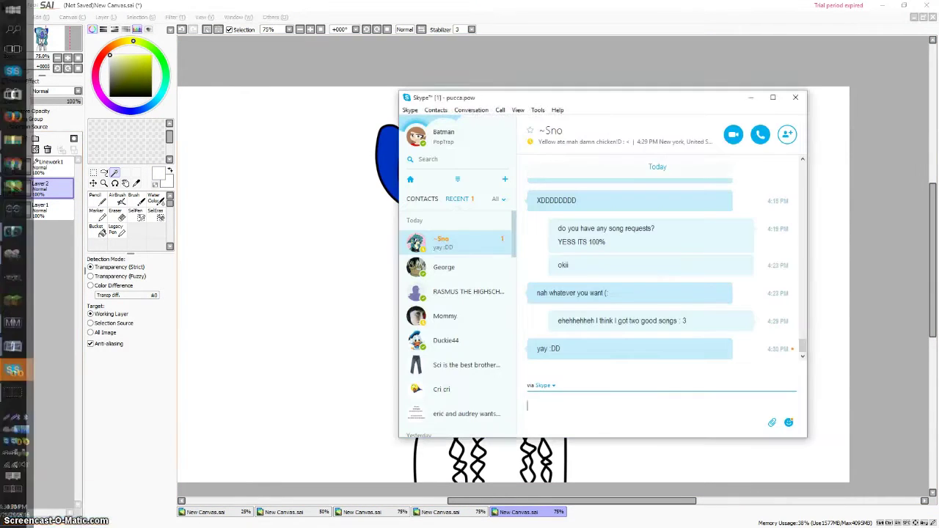
key(alt+Tab)
click(137, 183)
click(485, 240)
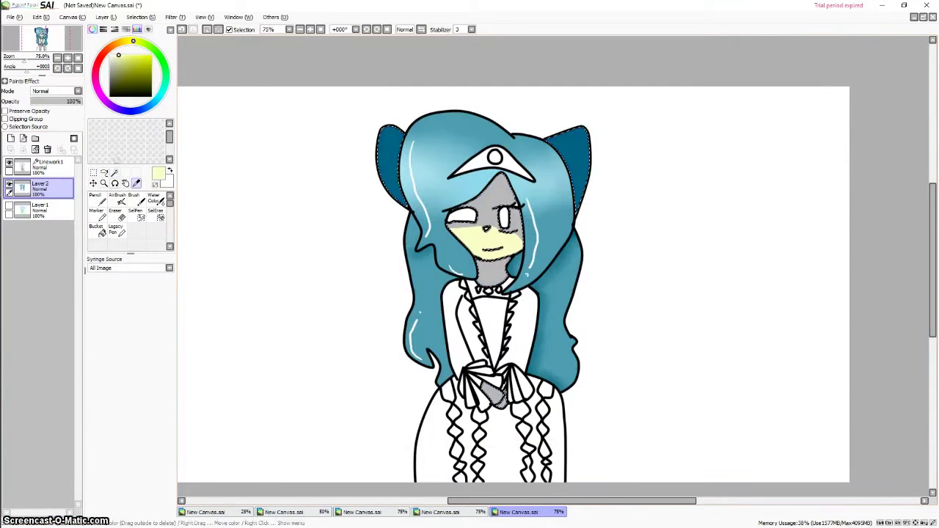
click(97, 198)
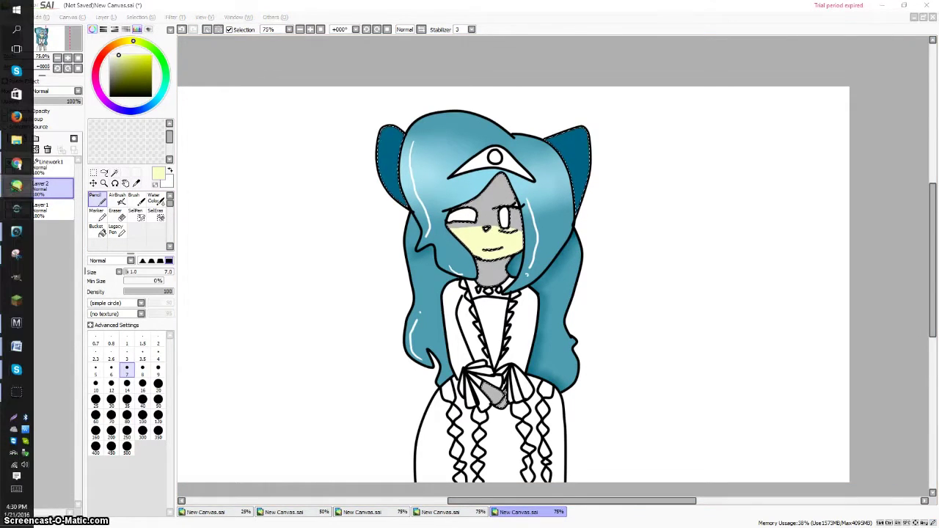
Compare the drawing's face markings with the Talking Body reference video in the browser
click(17, 185)
click(333, 6)
click(426, 7)
click(316, 287)
click(316, 198)
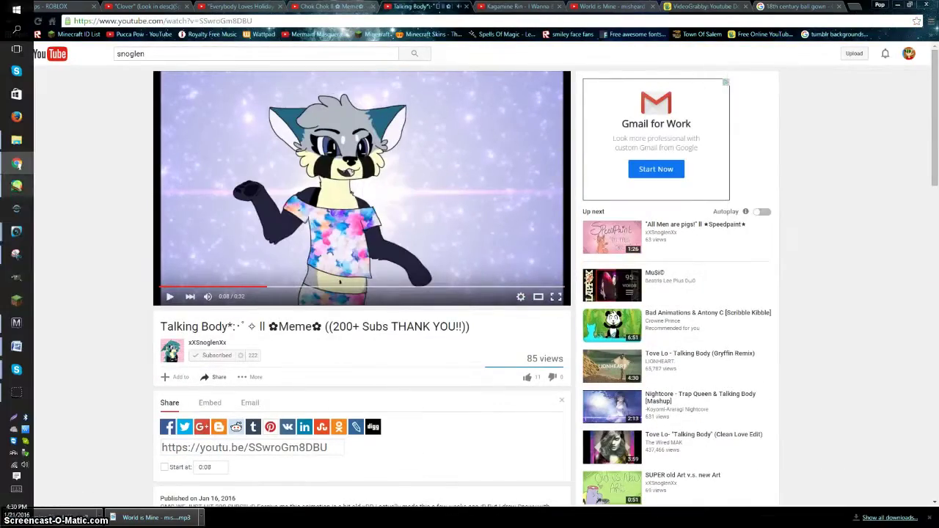
click(16, 233)
scroll(487, 216, down, 2)
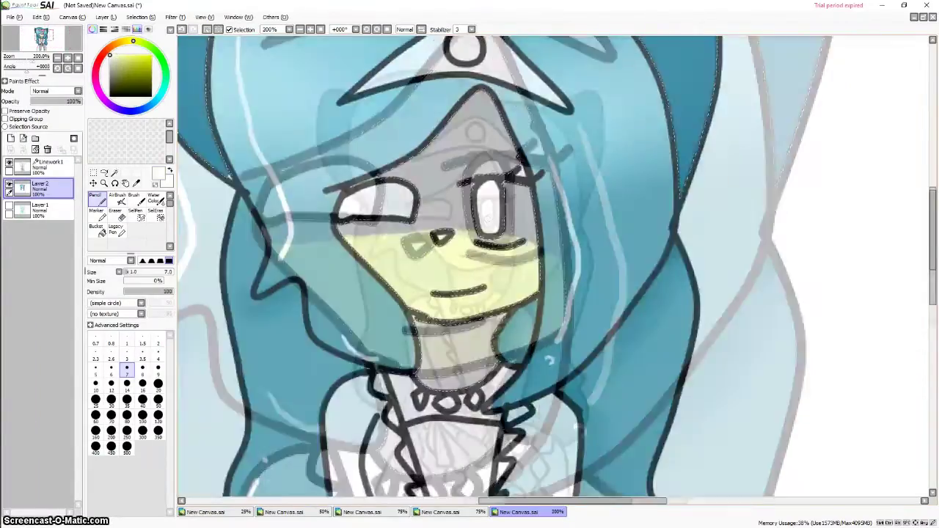
click(17, 163)
mouse_move(17, 232)
click(16, 277)
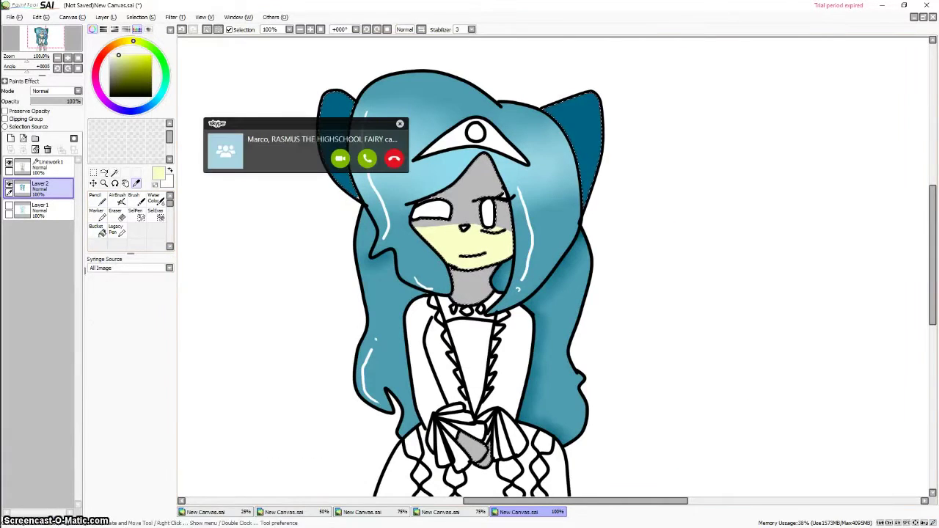
Fill the neck with pale yellow using the Bucket, answer the incoming Skype call and minimise its window
click(97, 231)
click(367, 158)
click(756, 96)
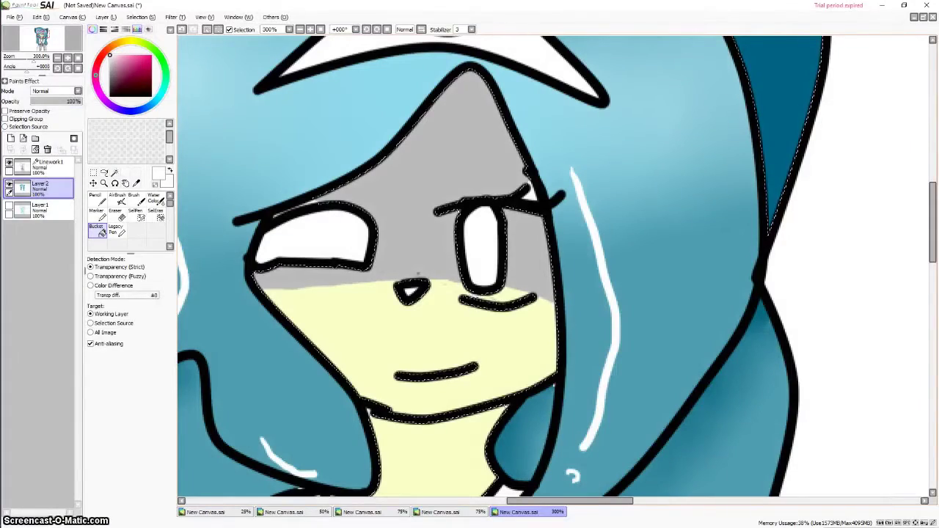
Paint a white patch around the open eye with the size 7 Pencil
key(n)
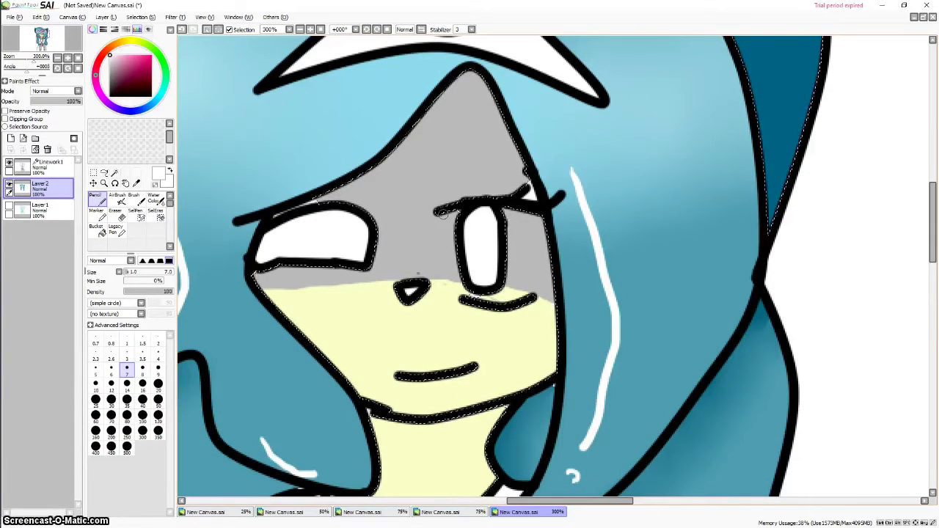
drag(438, 219, 451, 284)
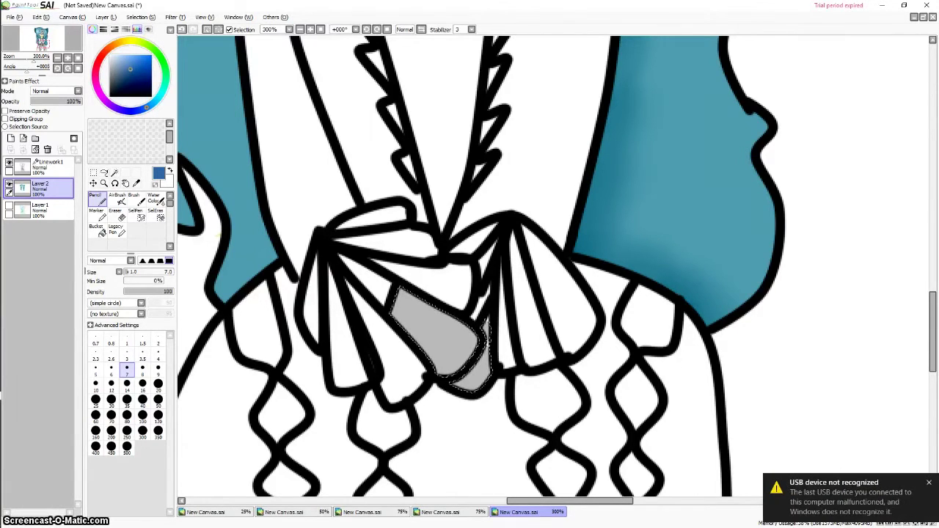
Paint the clasped hands blue with a size 80 Pencil and go over them in dark navy
click(127, 417)
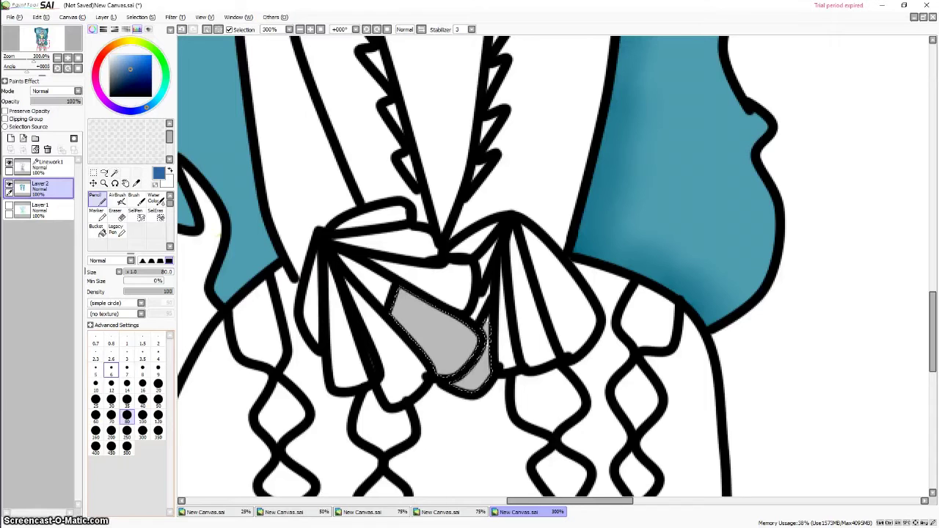
drag(441, 338, 492, 302)
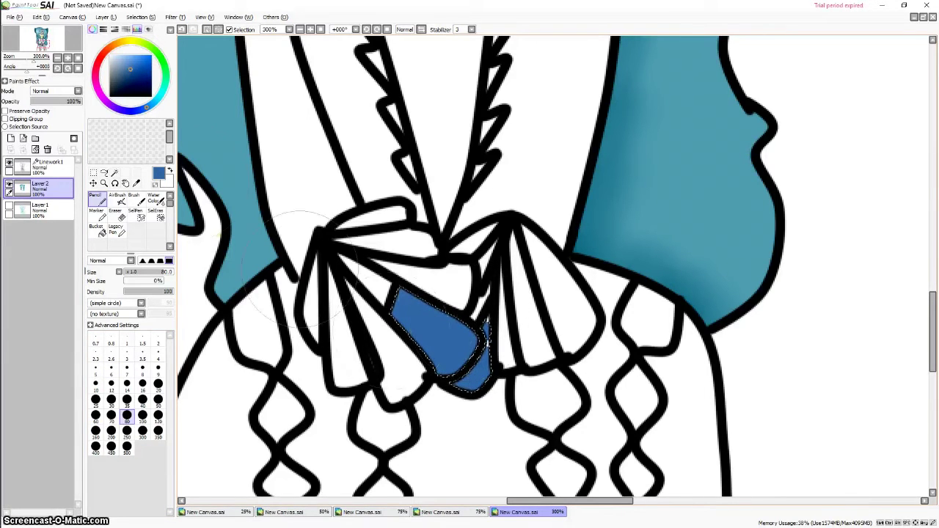
drag(477, 323, 448, 343)
scroll(532, 284, up, 2)
scroll(606, 223, down, 5)
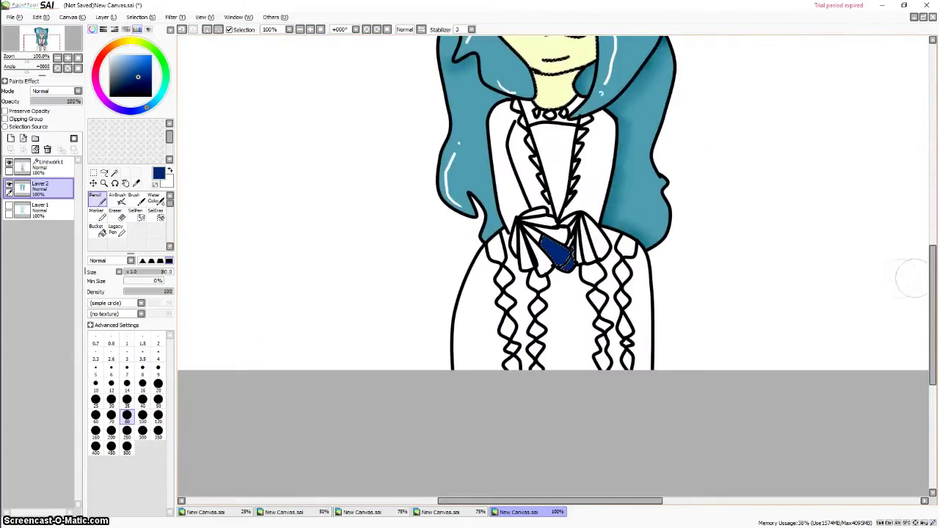
Sample the face's pale yellow, add the upper chest above the neckline to the selection and fill it on Layer2
drag(933, 278, 933, 229)
click(50, 168)
click(125, 184)
click(136, 184)
click(543, 212)
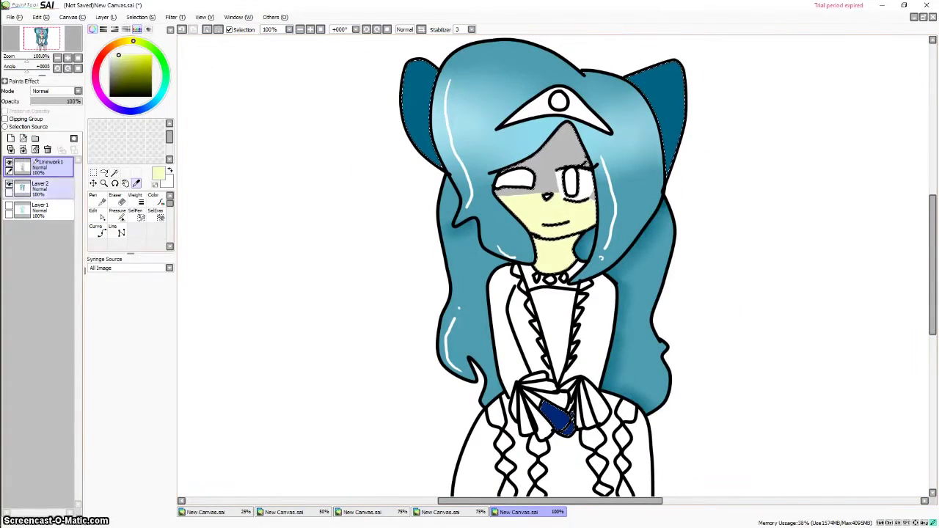
click(48, 189)
click(97, 230)
click(50, 167)
click(115, 173)
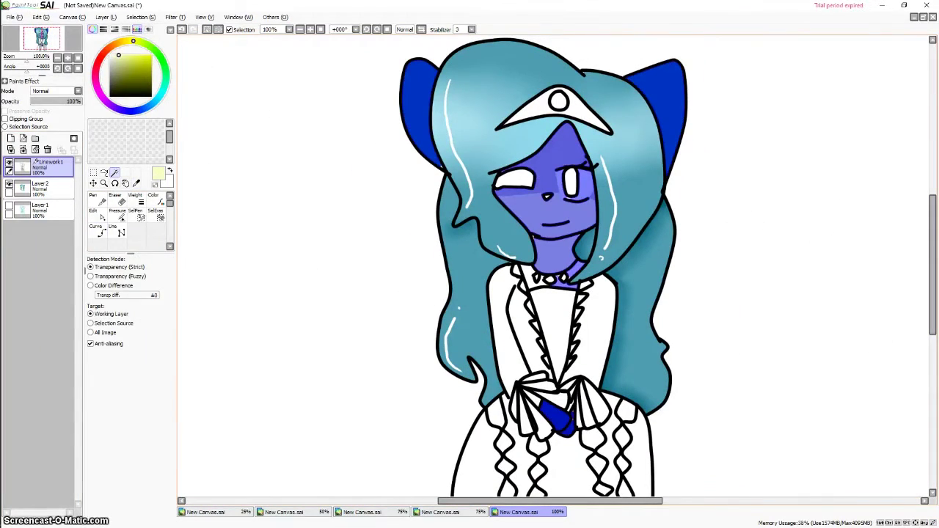
click(40, 188)
click(547, 220)
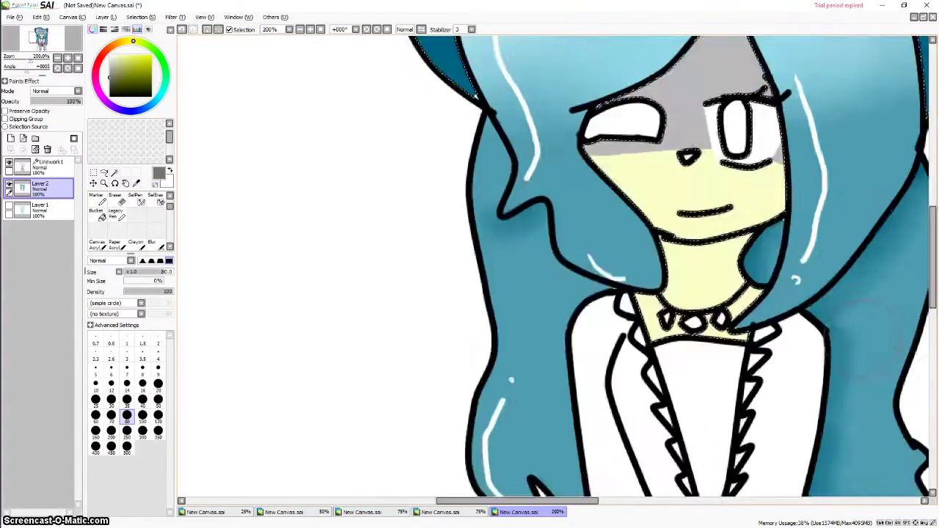
scroll(865, 327, down, 1)
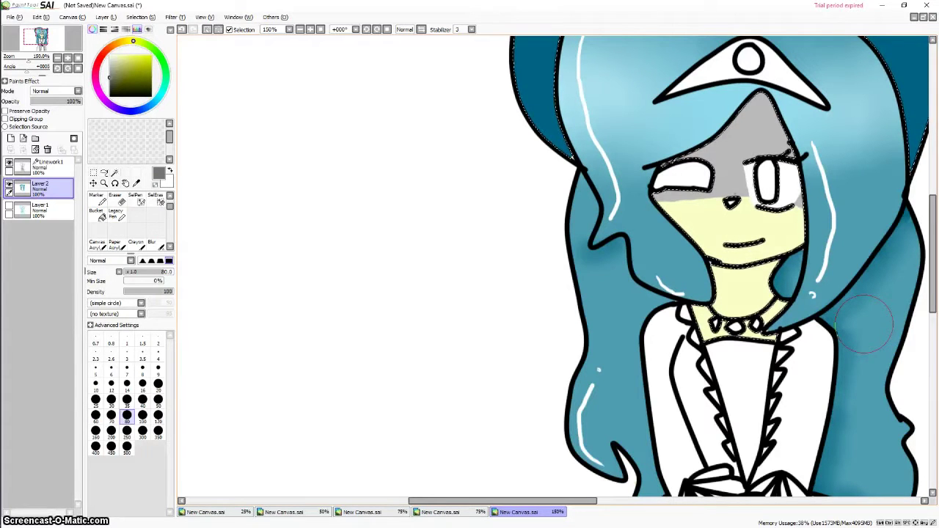
drag(755, 125, 758, 110)
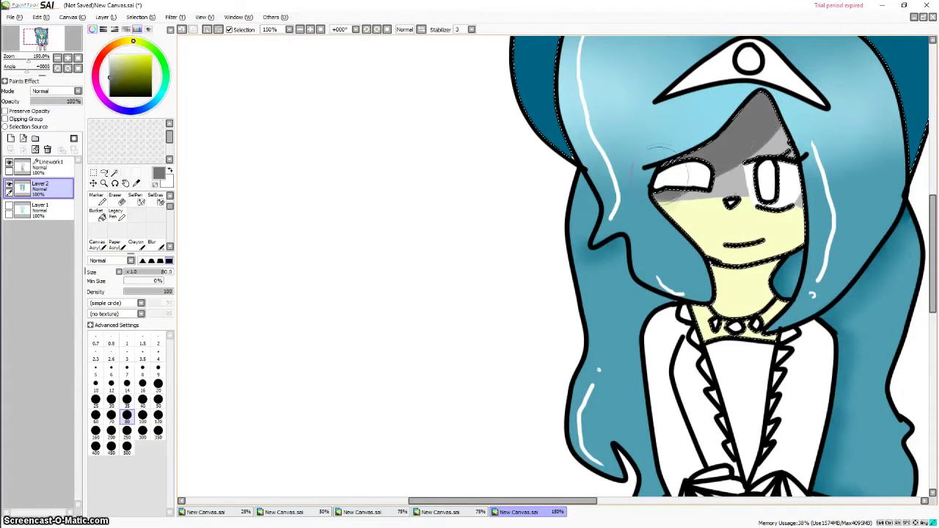
key(ctrl+z)
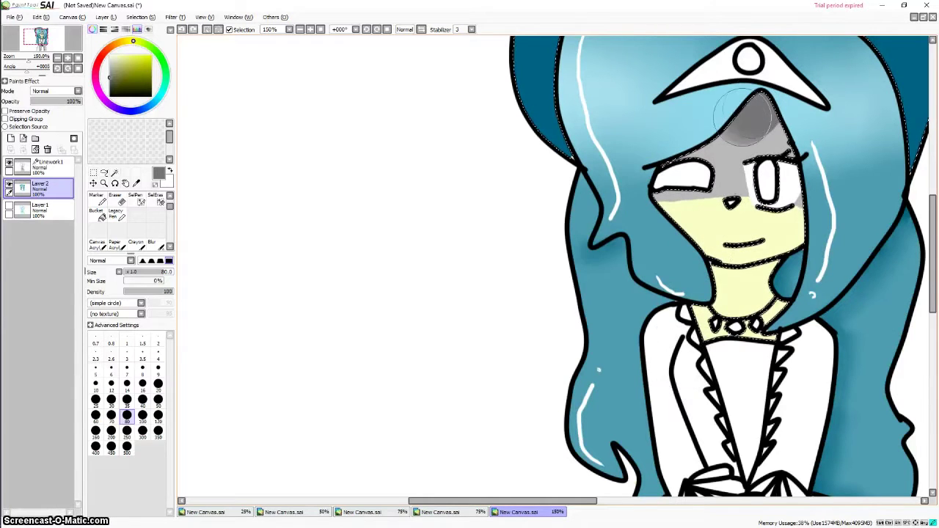
drag(767, 110, 743, 123)
Paint grey shading along the hair-side edge of the face, neck and chest with a size 20 Pencil
key(bracketleft)
key(bracketleft)
key(bracketleft)
key(bracketleft)
key(bracketleft)
key(bracketleft)
key(bracketleft)
key(bracketleft)
key(bracketleft)
key(bracketleft)
click(157, 383)
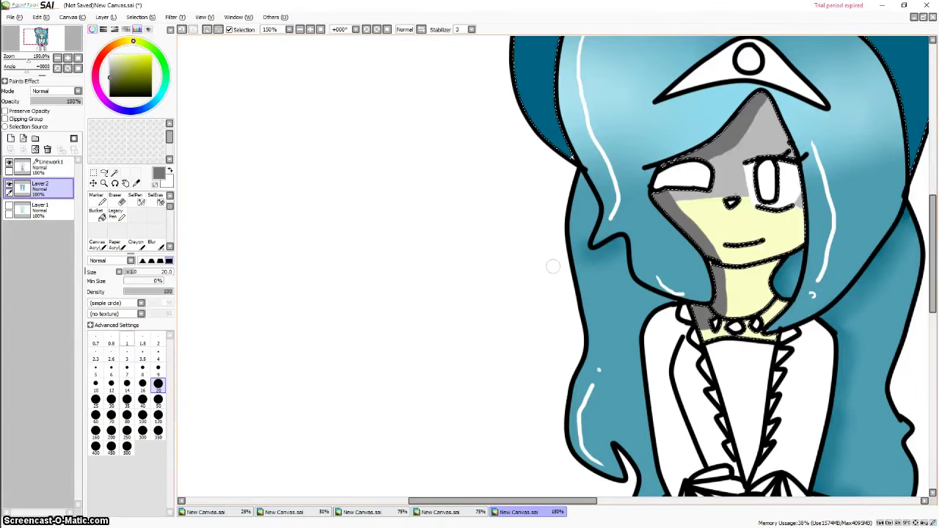
Add blue and navy tones to the clasped hands and soften the grey face shading with the size 80 Blur tool
scroll(552, 266, down, 5)
click(146, 107)
click(129, 80)
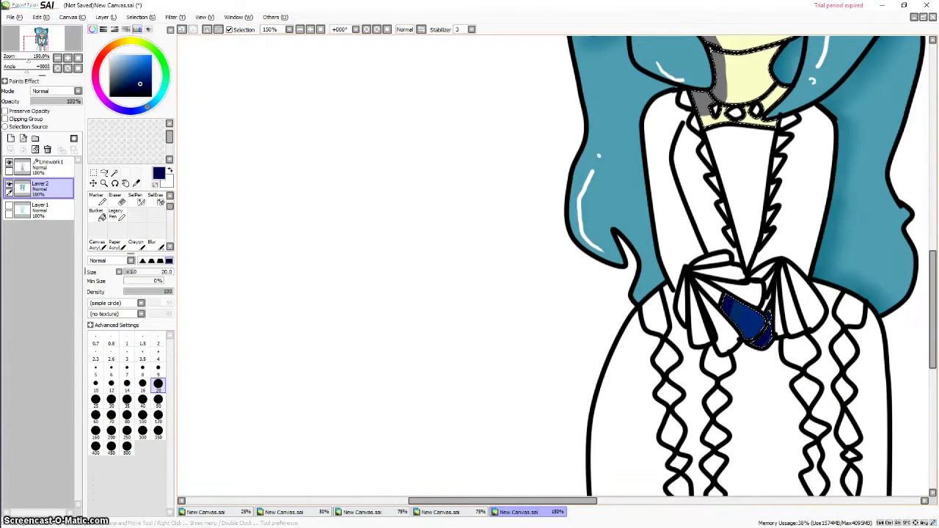
click(155, 244)
scroll(739, 185, up, 6)
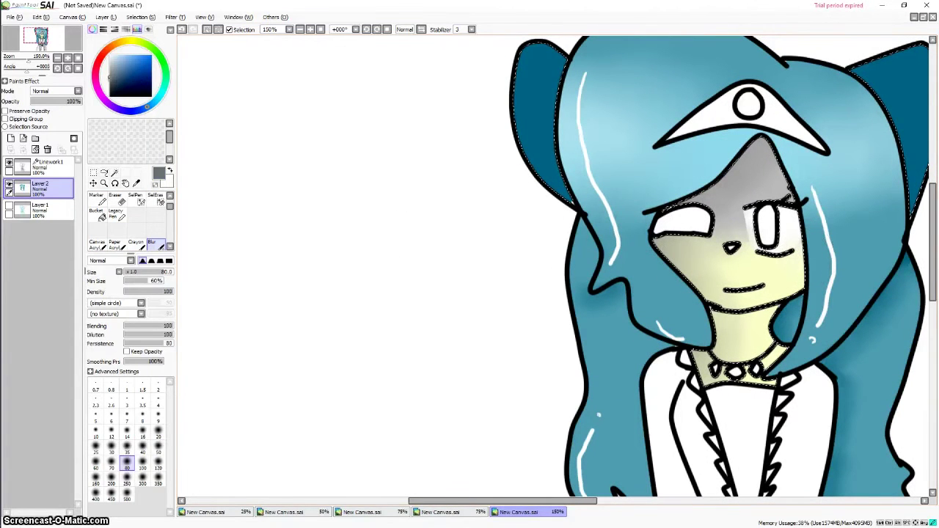
Deepen the shading along the face, neck and chest in dark grey with the size 20 Pencil and blend it with Blur
key(n)
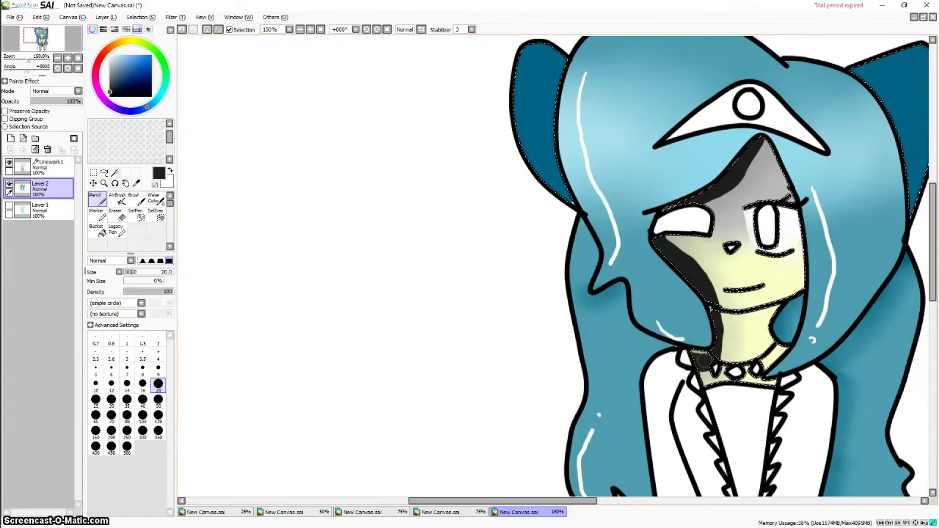
drag(705, 360, 709, 368)
scroll(150, 234, down, 1)
click(155, 245)
drag(756, 156, 693, 199)
scroll(266, 119, down, 5)
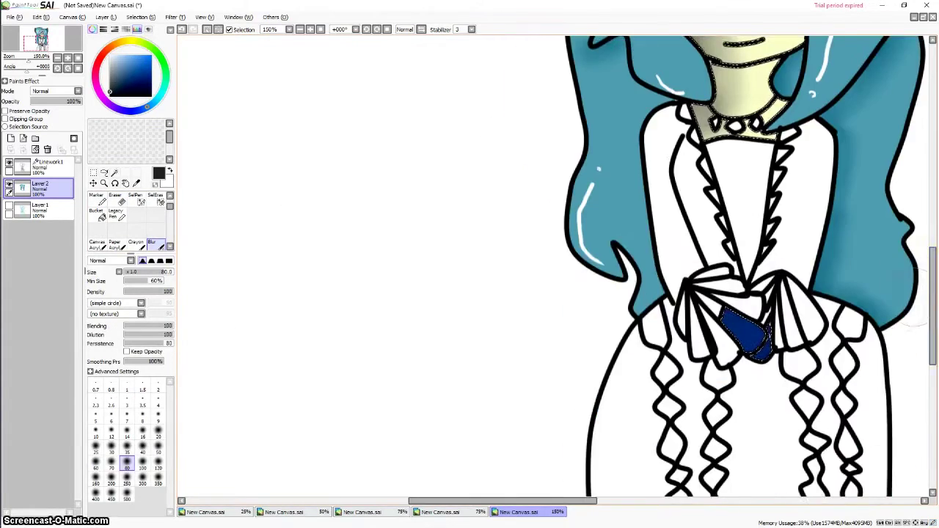
Touch up the white patch around the open eye with the size 20 Pencil
scroll(266, 119, up, 4)
key(n)
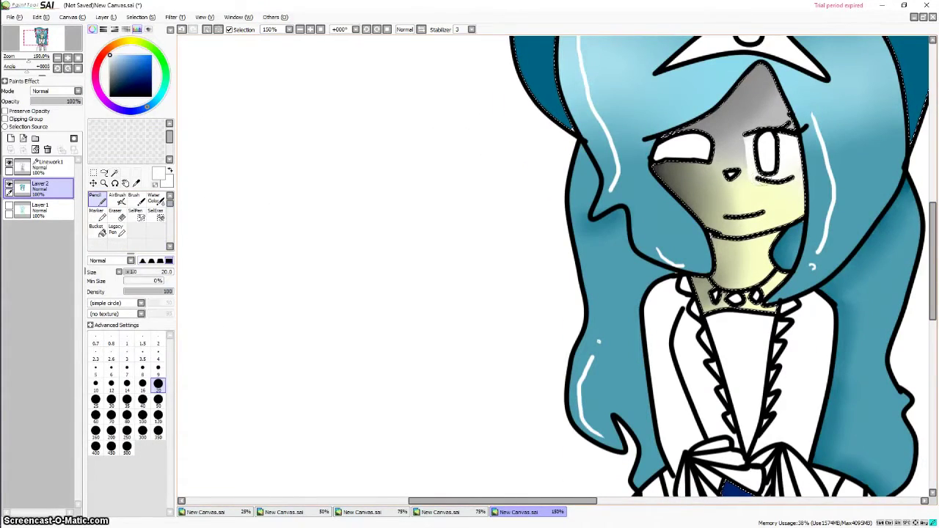
scroll(554, 266, up, 3)
Paint two white dots between the brows and solid black patches beneath both eyes with a size 14 Pencil
click(140, 17)
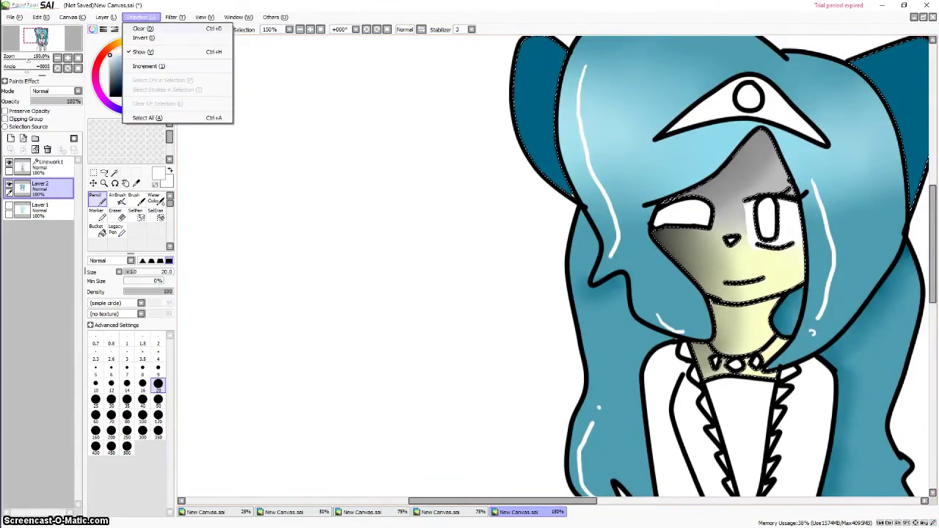
click(174, 17)
click(17, 163)
click(16, 186)
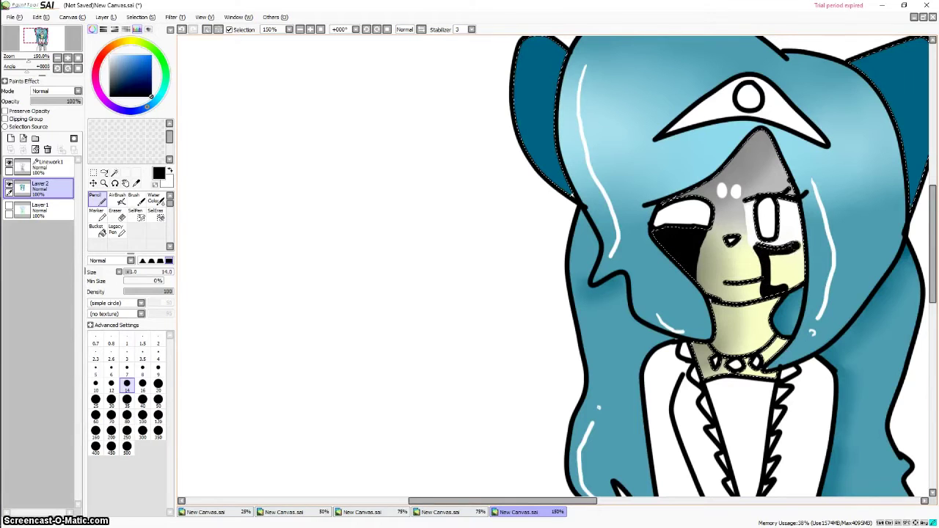
right_click(789, 231)
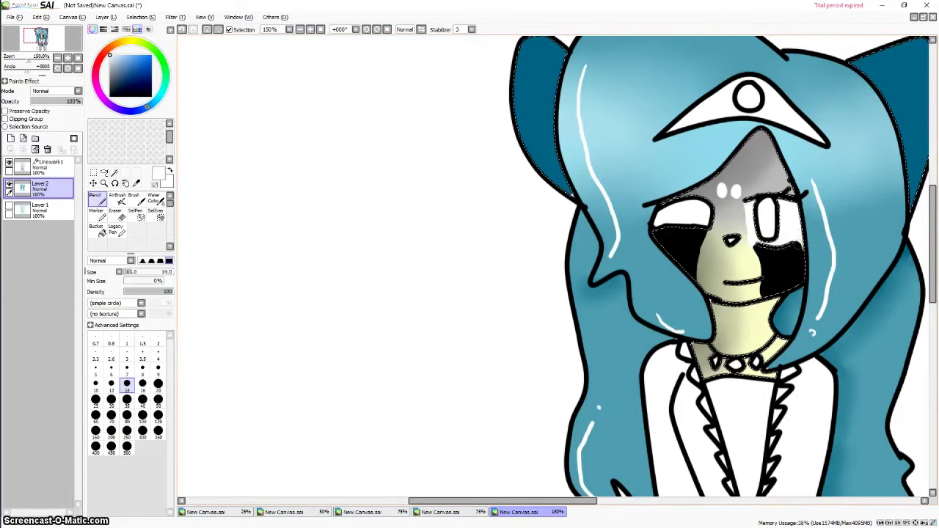
Clear the old selection, select the sleeves and skirt, and paint them pale cream with a size 500 Pencil on Layer2
scroll(793, 281, down, 1)
scroll(777, 280, down, 1)
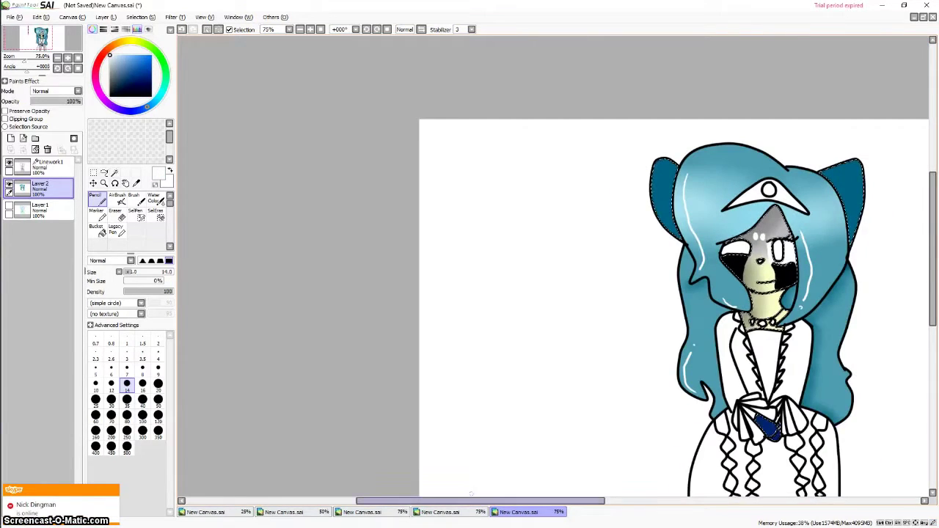
drag(472, 502, 521, 501)
click(141, 17)
click(146, 29)
key(ctrl+plus)
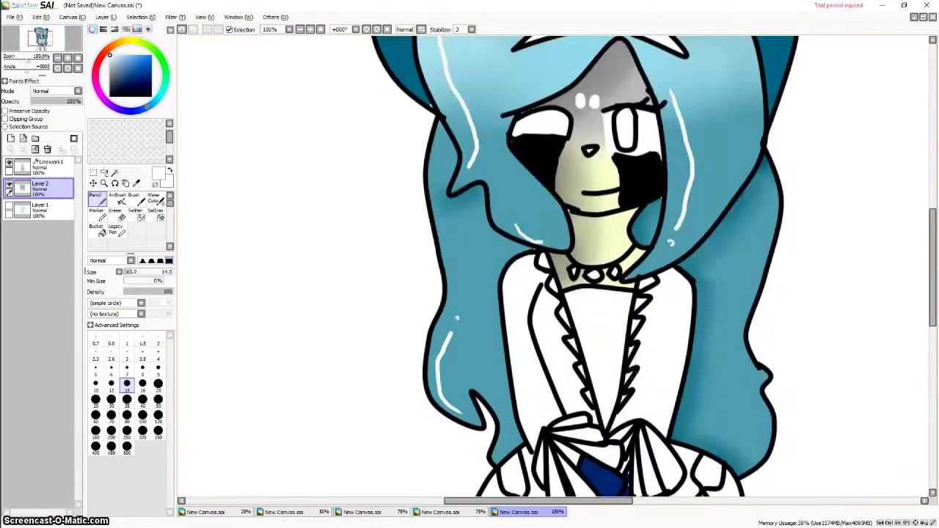
scroll(408, 374, down, 5)
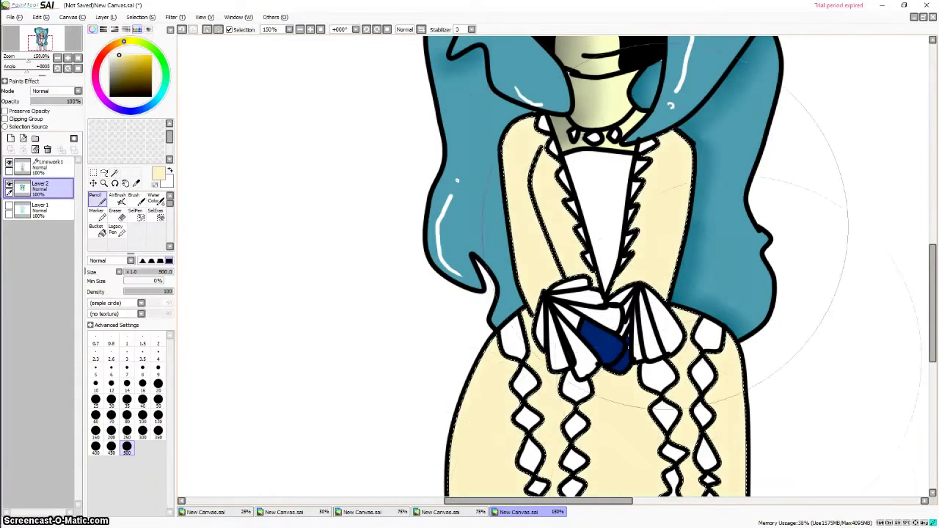
Select the gown's trims, cuffs and bodice panel from the linework and fill the neckline ruffles pale yellow on Layer2
click(141, 17)
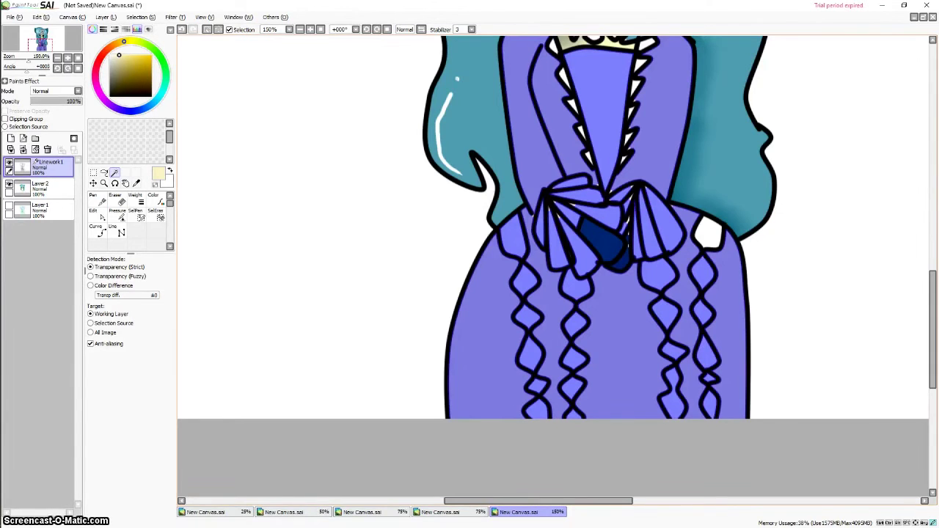
scroll(553, 264, up, 3)
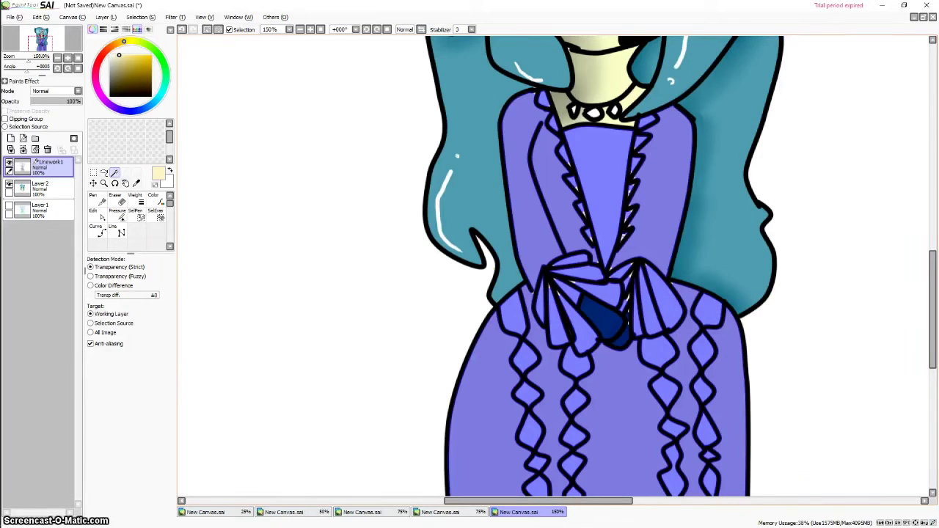
click(41, 188)
click(98, 230)
click(126, 55)
click(582, 213)
click(626, 235)
click(632, 187)
click(638, 163)
click(646, 120)
Fill the skirt's diamond trims and the cuffs pale yellow, and the bodice panel a stronger yellow
click(513, 314)
click(525, 358)
click(528, 395)
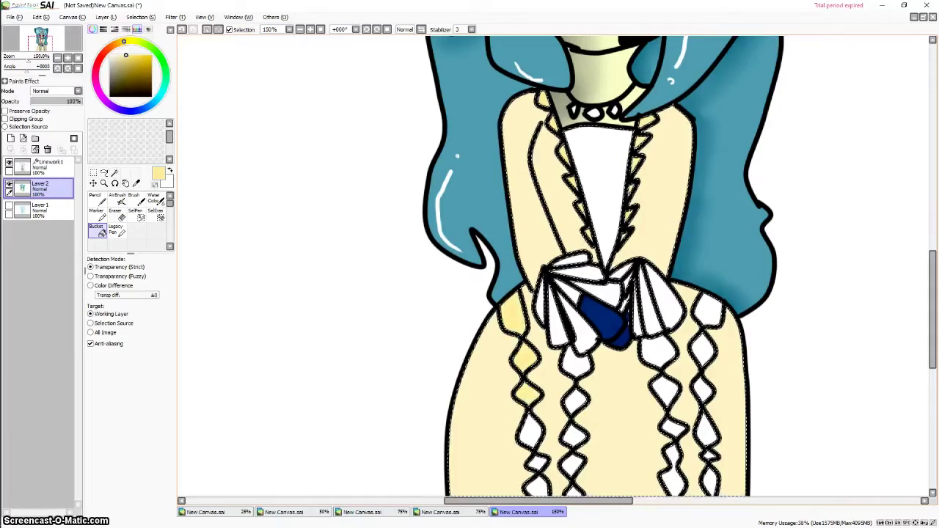
drag(933, 310, 933, 334)
click(532, 341)
click(538, 373)
click(538, 397)
click(574, 343)
click(577, 273)
click(558, 237)
click(585, 248)
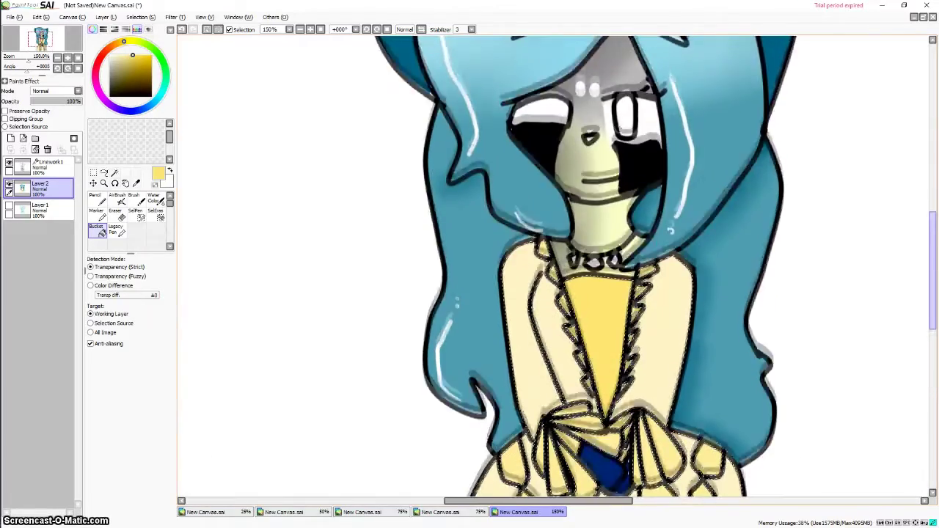
Add a Luminosity layer and paint highlight streaks on the sleeves, cuffs, trims and skirt with a size 12 Pencil
click(11, 138)
click(55, 91)
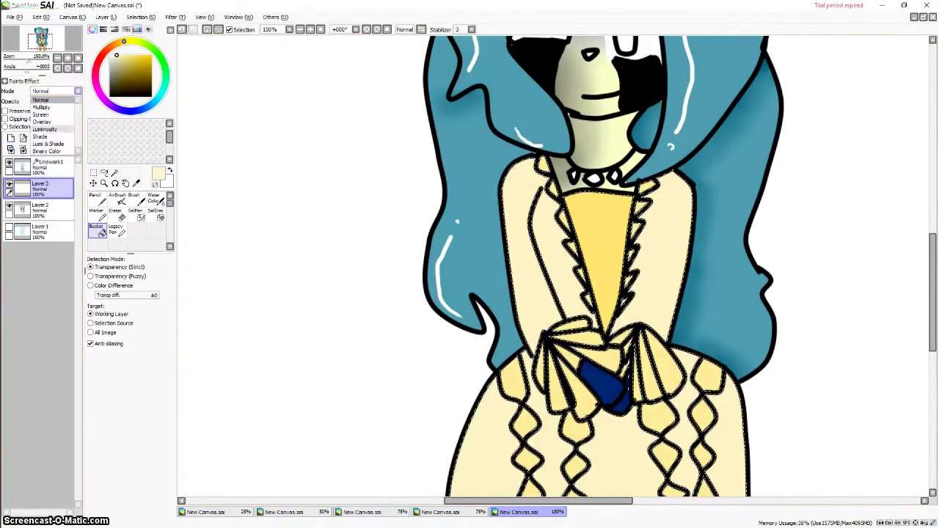
click(45, 130)
click(97, 199)
click(112, 384)
right_click(515, 220)
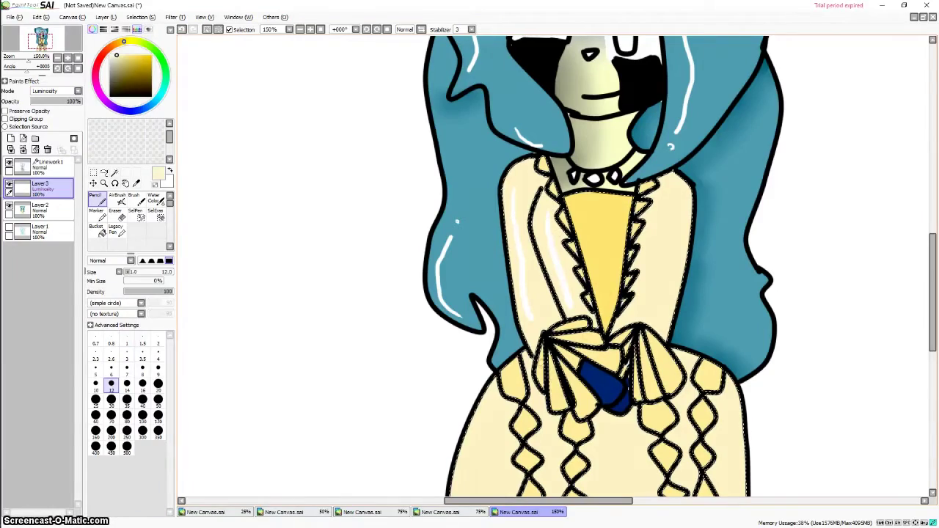
scroll(554, 267, down, 5)
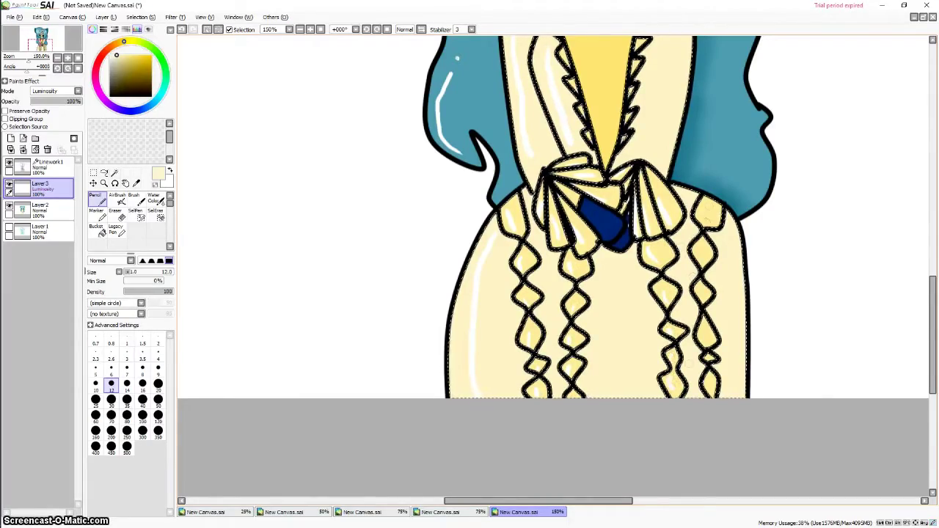
scroll(870, 230, up, 3)
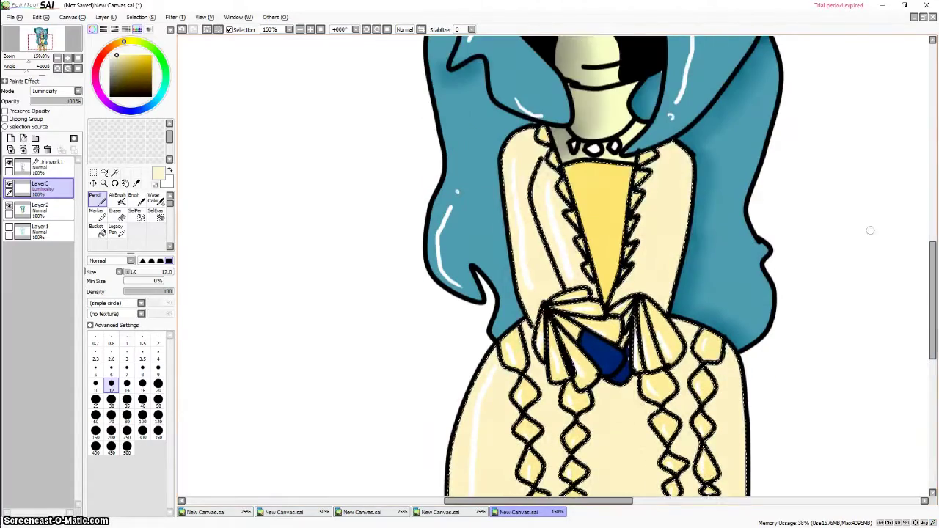
Shade the right sleeve beside the ruffle in dark mustard on Layer2, blend it with the size 80 Blur tool and clear the selection
click(40, 210)
drag(672, 144, 657, 152)
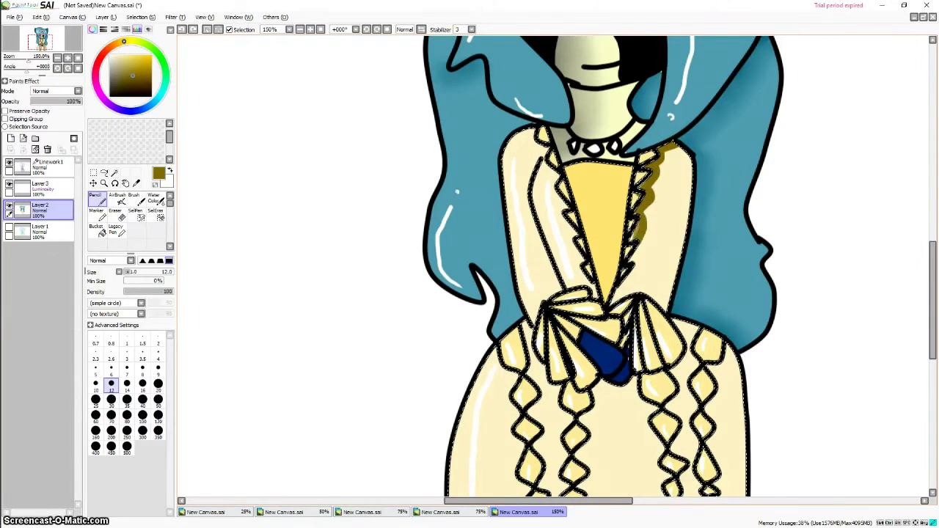
key(b)
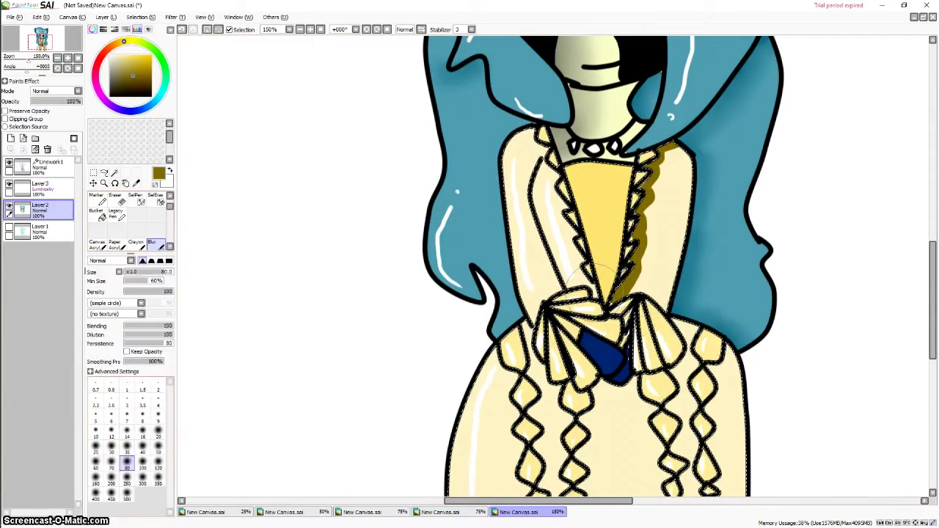
click(127, 463)
mouse_move(638, 275)
mouse_down()
mouse_move(662, 206)
mouse_move(664, 166)
mouse_up()
scroll(731, 252, down, 2)
scroll(743, 235, up, 1)
click(141, 17)
click(143, 28)
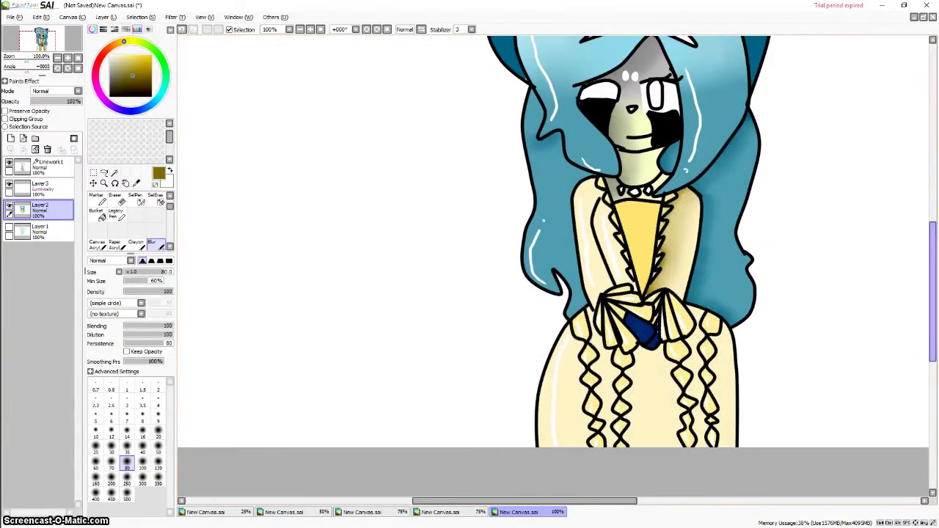
Select the tiara and its gem from the linework, then fill the tiara cream and the gem pink on Layer2
drag(932, 302, 933, 272)
click(52, 168)
click(644, 114)
click(51, 210)
click(117, 56)
click(96, 214)
click(622, 120)
click(96, 72)
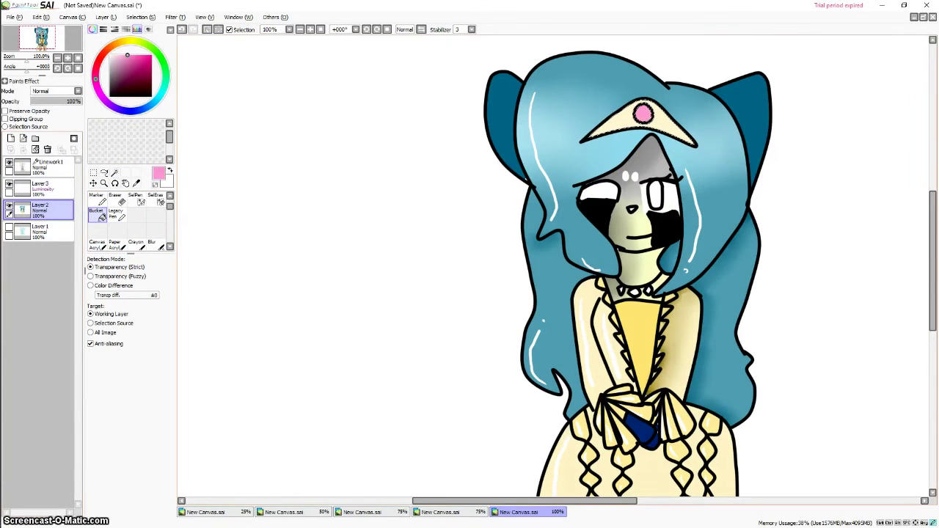
Paint a white highlight on the tiara's gem on Layer3 with the size 12 Pencil
click(41, 188)
click(95, 196)
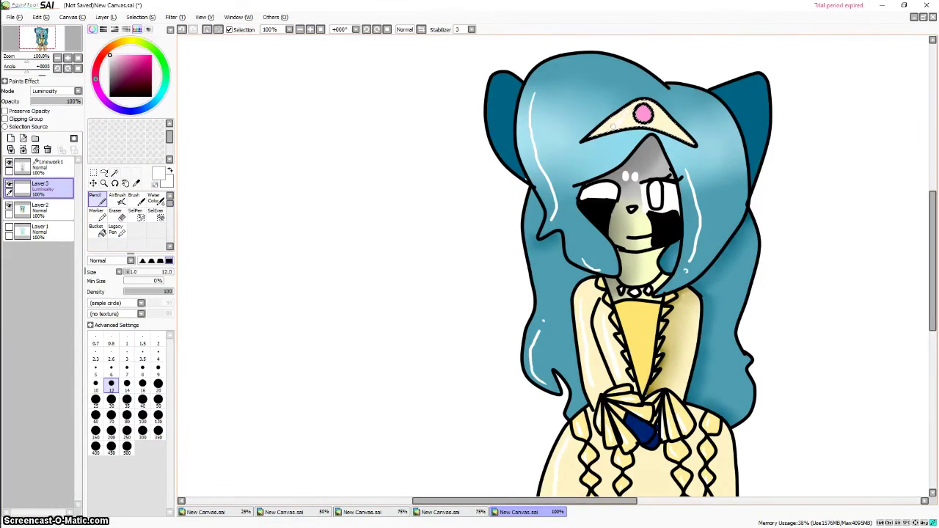
click(114, 173)
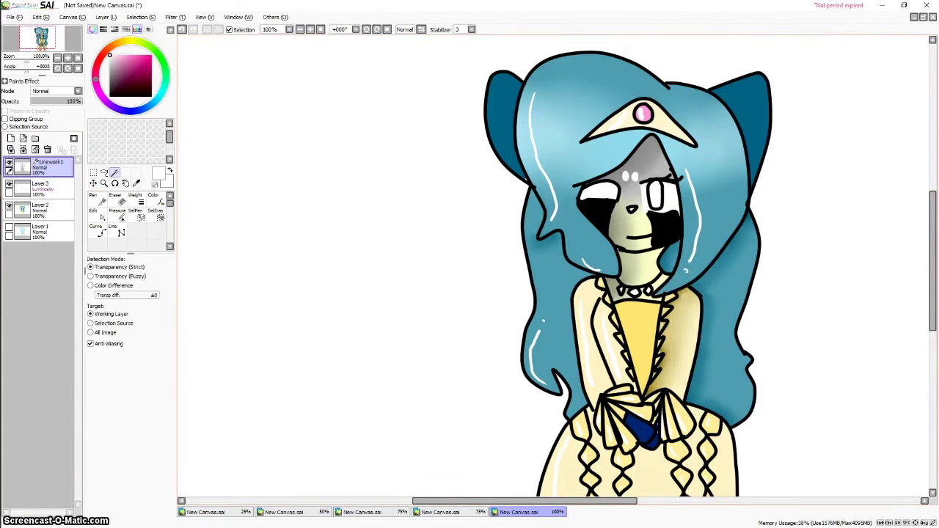
Paint the closed eye solid black on Layer2 with the Pencil and clear the selection
click(41, 211)
click(96, 199)
click(112, 447)
click(606, 194)
click(141, 17)
click(144, 28)
Select the open eye's iris from the linework and paint it black on Layer2 with the size 80 Pencil
click(44, 167)
click(114, 173)
click(656, 196)
click(42, 211)
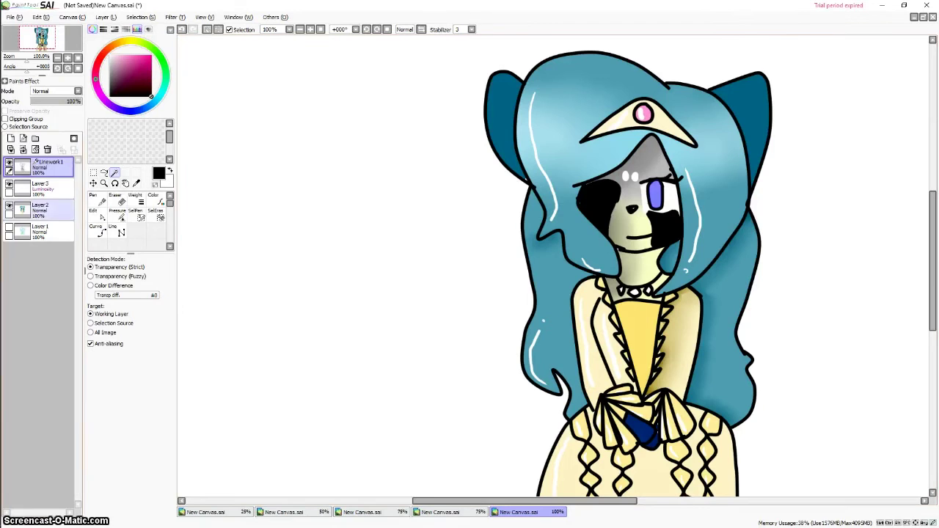
click(97, 200)
click(682, 234)
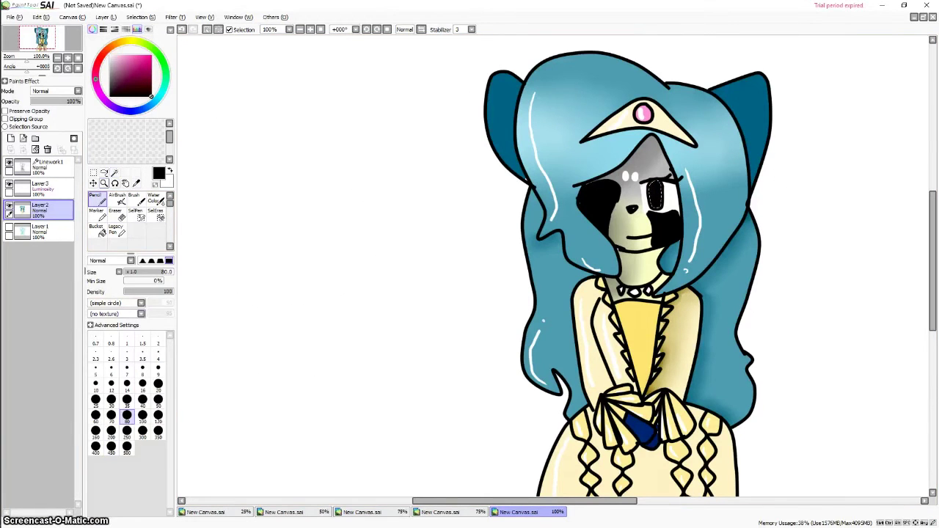
Airbrush a blue gradient into the lower part of the open eye's iris at size 80
click(104, 183)
click(118, 199)
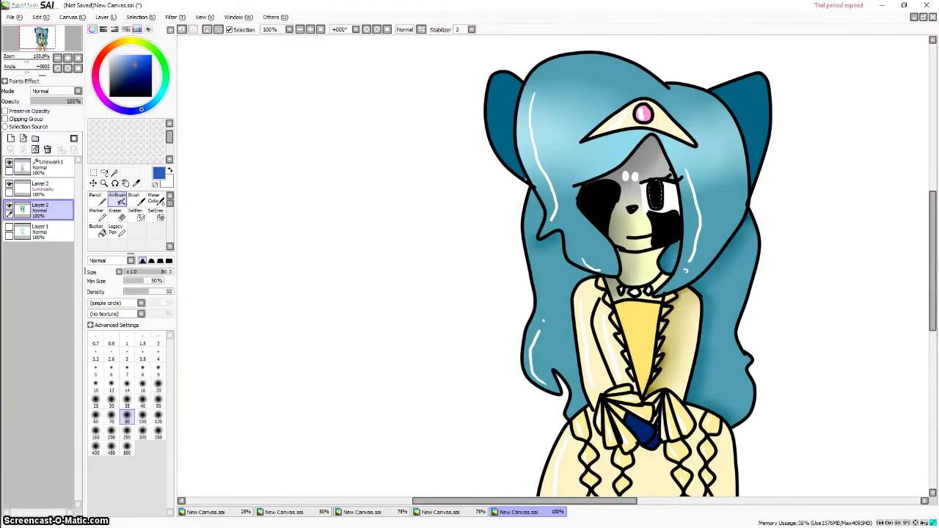
scroll(649, 198, down, 2)
scroll(649, 198, up, 10)
click(748, 323)
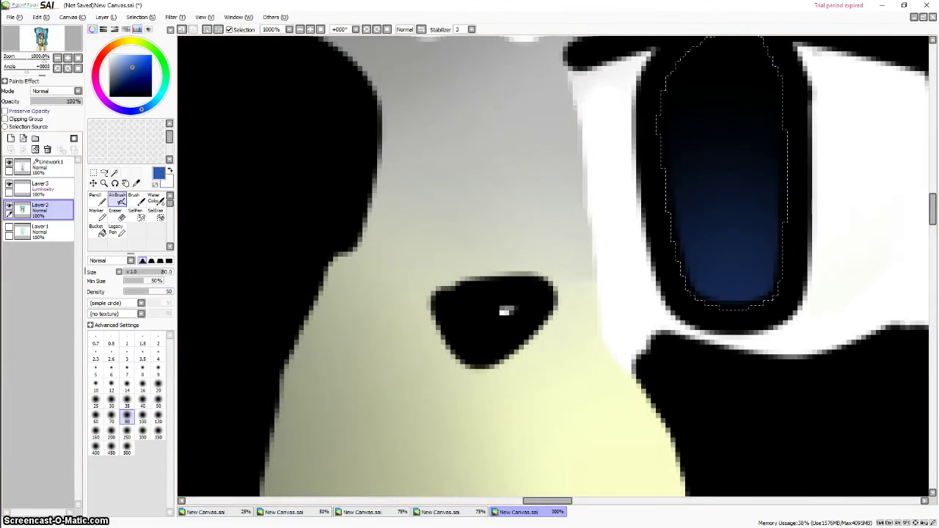
Add a layer above Layer2 and paint small blue shapes and a curved stroke in the iris with a size 2.6 Pencil
click(96, 199)
click(11, 138)
click(127, 385)
drag(737, 227, 750, 216)
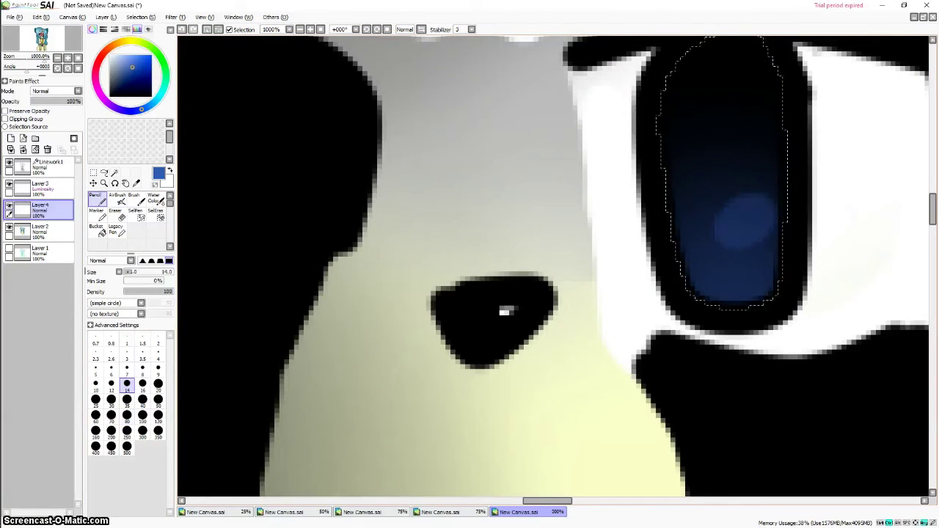
key(ctrl+z)
click(112, 354)
drag(688, 216, 716, 215)
drag(707, 261, 765, 247)
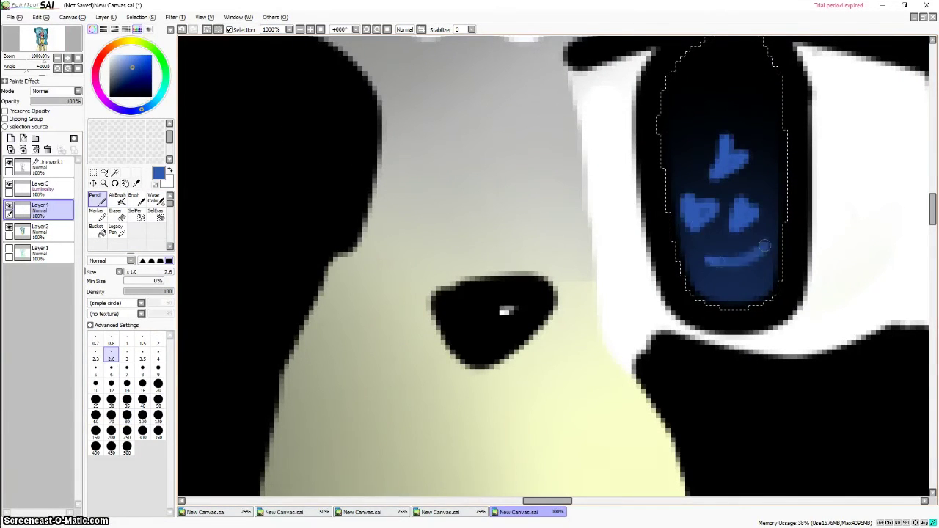
Add bright blue and white highlights to the iris on Layer3 with the size 2.6 Pencil and clear the selection
click(45, 189)
mouse_move(708, 140)
mouse_down()
mouse_move(767, 179)
mouse_move(748, 208)
mouse_move(700, 207)
mouse_up()
drag(736, 258, 769, 243)
right_click(827, 198)
click(766, 218)
click(701, 239)
drag(670, 135, 697, 135)
mouse_move(707, 52)
mouse_down()
mouse_move(728, 89)
mouse_move(682, 81)
mouse_move(686, 99)
mouse_up()
mouse_move(776, 231)
mouse_down()
mouse_move(749, 295)
mouse_move(761, 258)
mouse_move(773, 282)
mouse_up()
key(ctrl+d)
scroll(756, 273, down, 10)
drag(477, 501, 543, 501)
Select the necklace's three beads with the Magic Wand on the Linework1 layer
shift+click(46, 232)
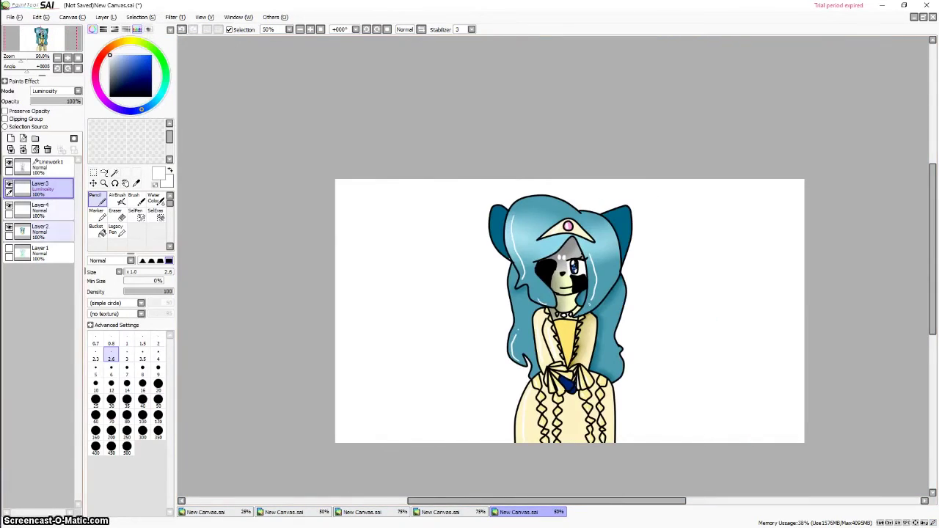
click(45, 232)
click(115, 173)
scroll(553, 319, up, 6)
click(645, 292)
key(ctrl+d)
click(50, 168)
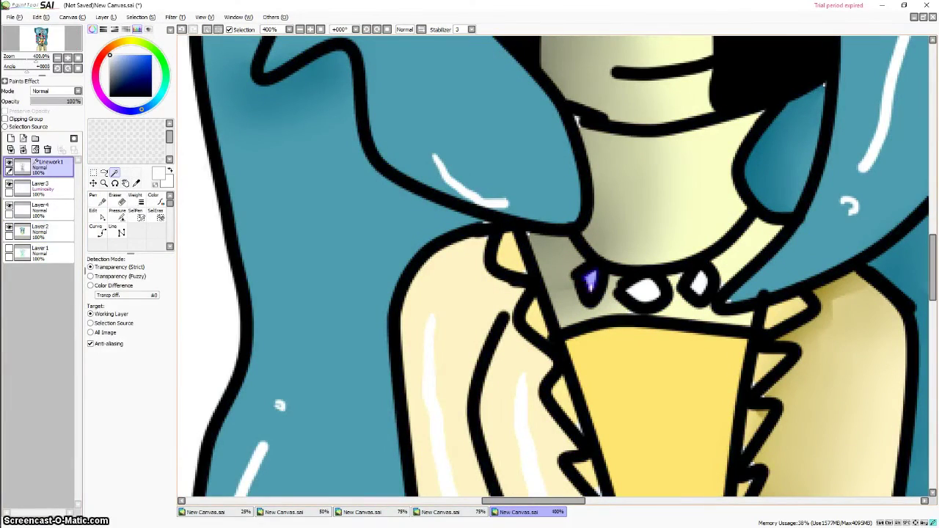
scroll(695, 286, down, 5)
Sample the tiara gem's pink, paint the necklace beads with it on Layer2 and clear the selection
click(45, 232)
right_click(692, 154)
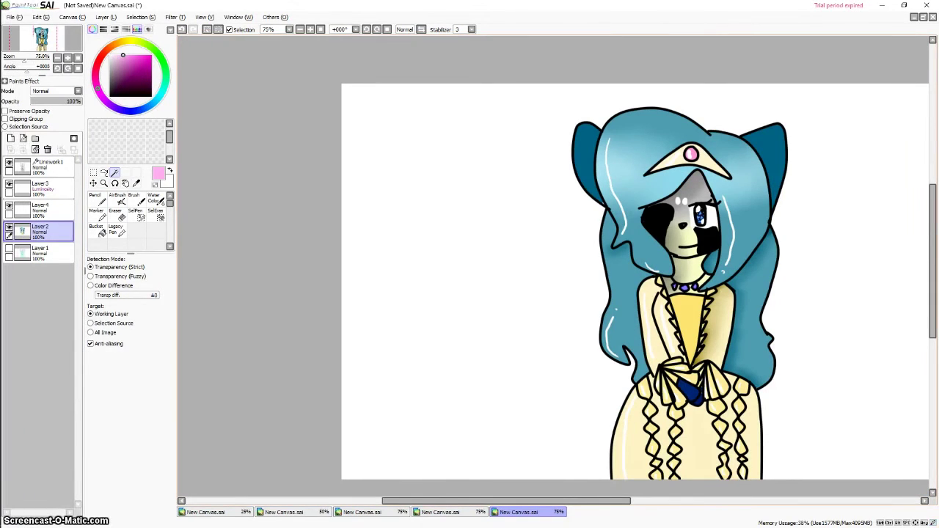
click(97, 200)
click(140, 17)
click(144, 28)
Add a layer above Layer1 and cover the whole background in pink with a size 500 Pencil
click(46, 253)
click(11, 138)
mouse_move(436, 308)
mouse_down()
mouse_move(798, 162)
mouse_move(871, 189)
mouse_up()
scroll(872, 189, down, 3)
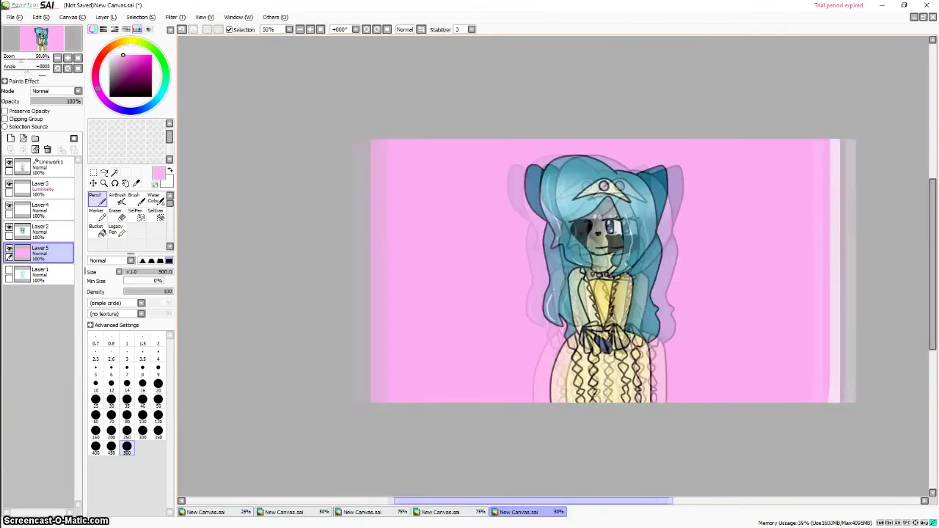